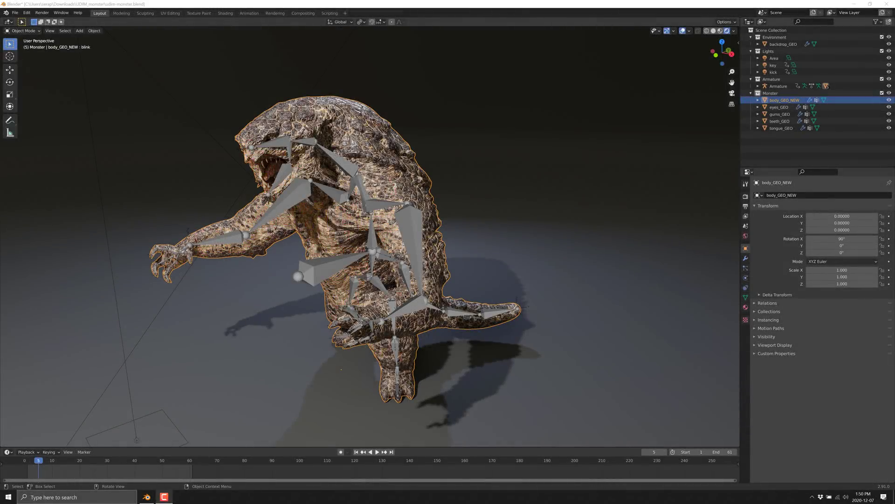
# Move the monster's body mesh away from its armature and undo that move.
pyautogui.moveTo(236, 314); pyautogui.dragTo(261, 317, button='middle')
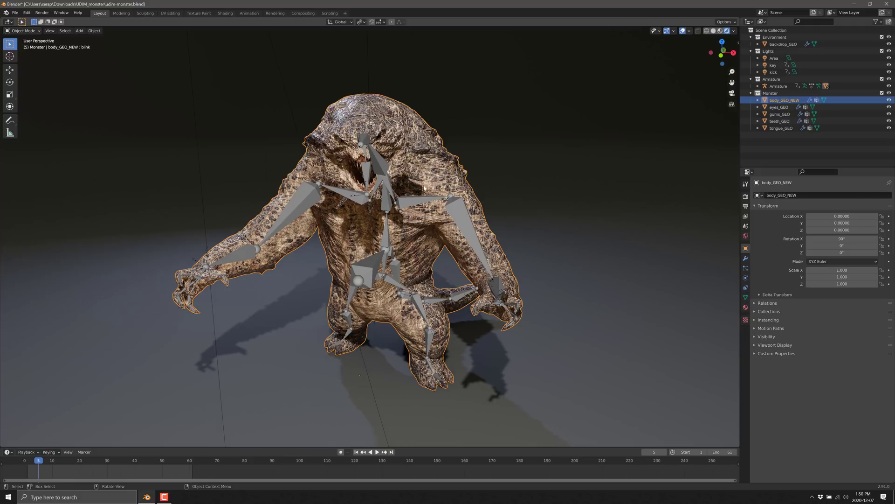
pyautogui.press('g')
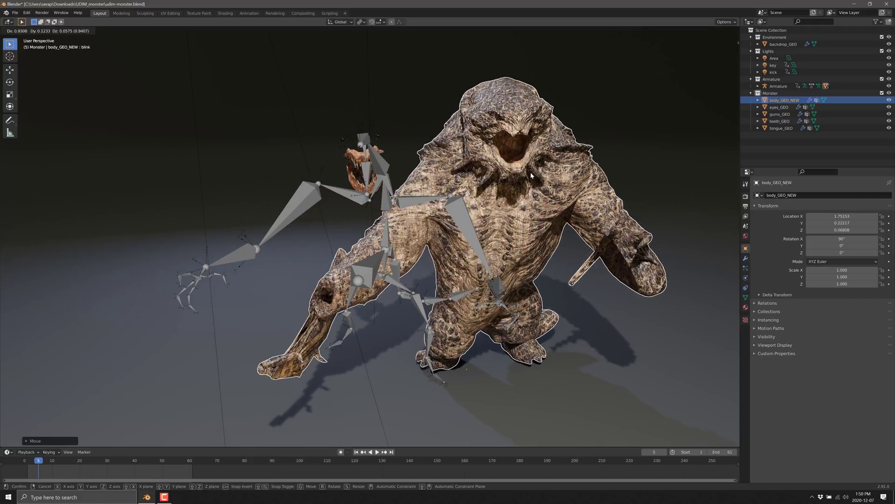
pyautogui.click(409, 199)
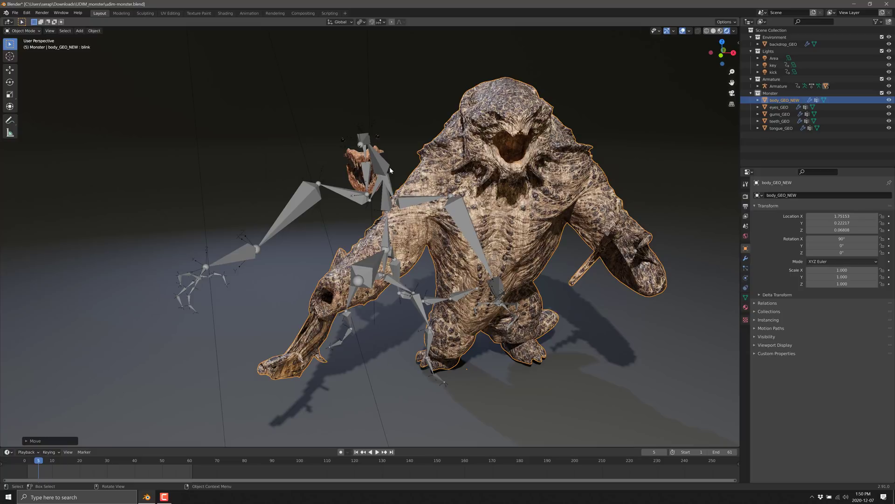
pyautogui.hotkey('ctrl', 'z')
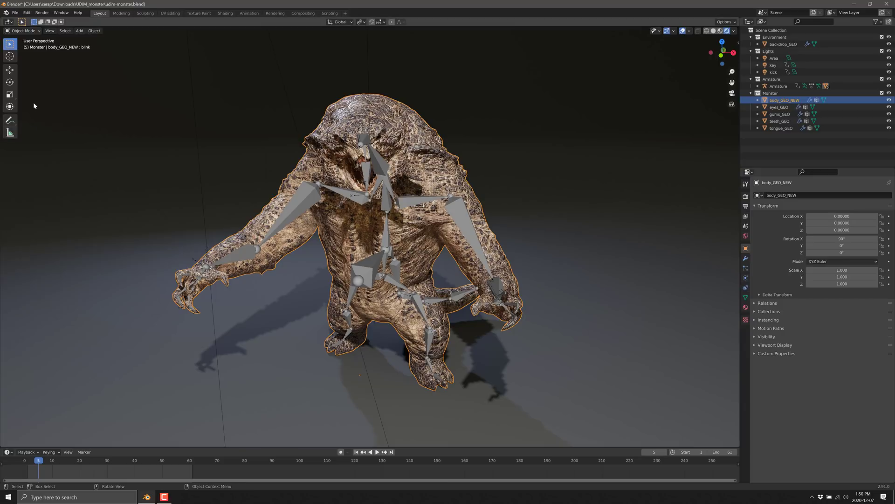
# Open the keymap preferences and expand the Screen (Global) shortcut list.
pyautogui.click(27, 12)
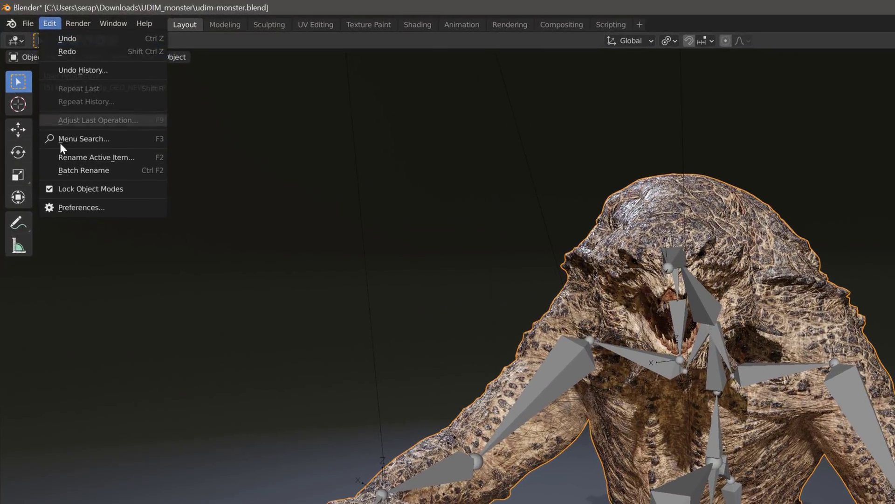
pyautogui.click(83, 207)
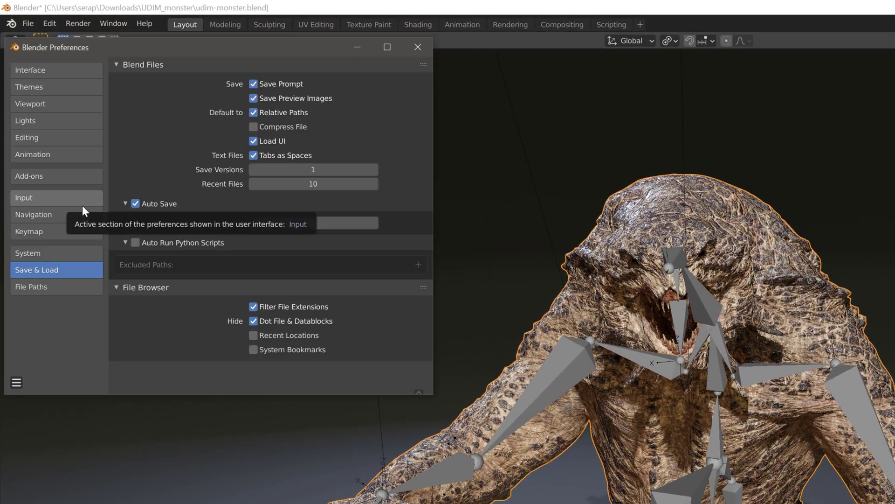
pyautogui.click(37, 233)
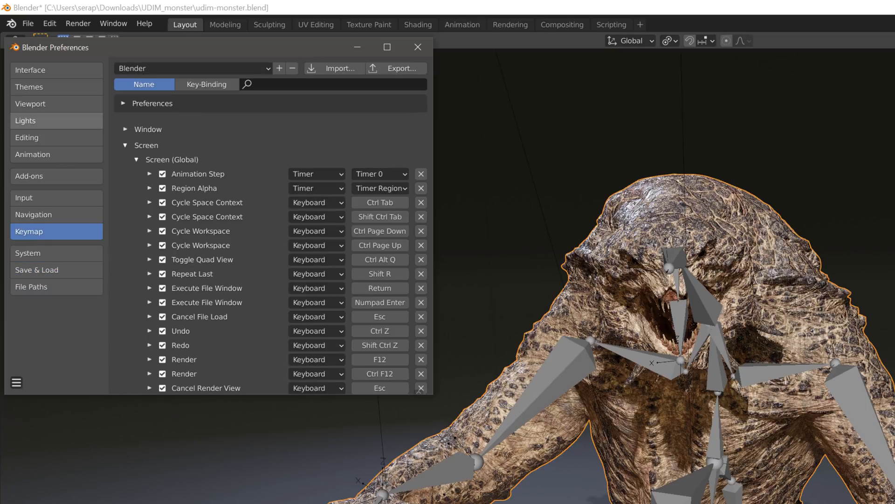
pyautogui.click(125, 145)
pyautogui.click(125, 145)
pyautogui.click(135, 159)
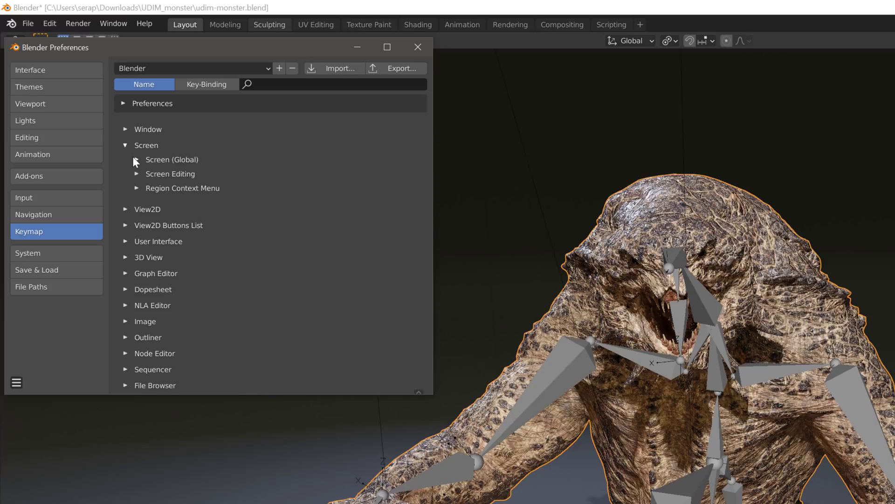
pyautogui.click(135, 160)
# Add a new shortcut entry at the end of the Screen (Global) keymap and expand its settings.
pyautogui.scroll(-4, 196, 243)
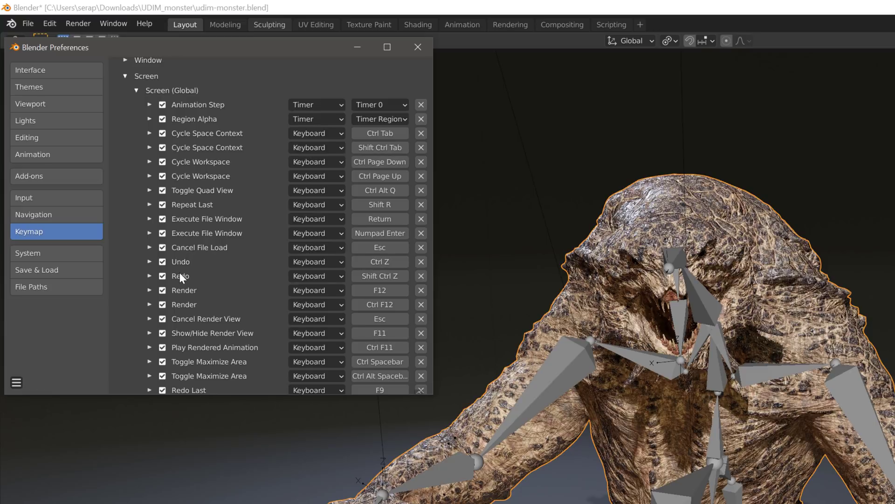
pyautogui.scroll(-1, 288, 286)
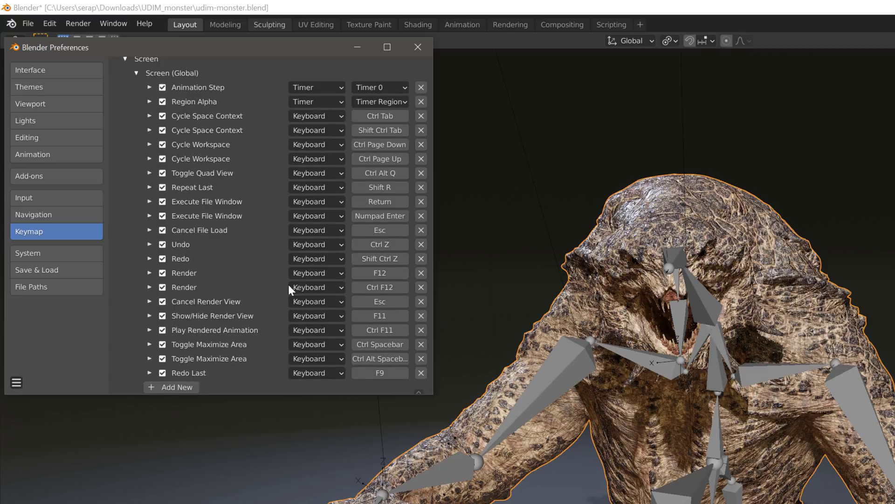
pyautogui.scroll(-1, 288, 283)
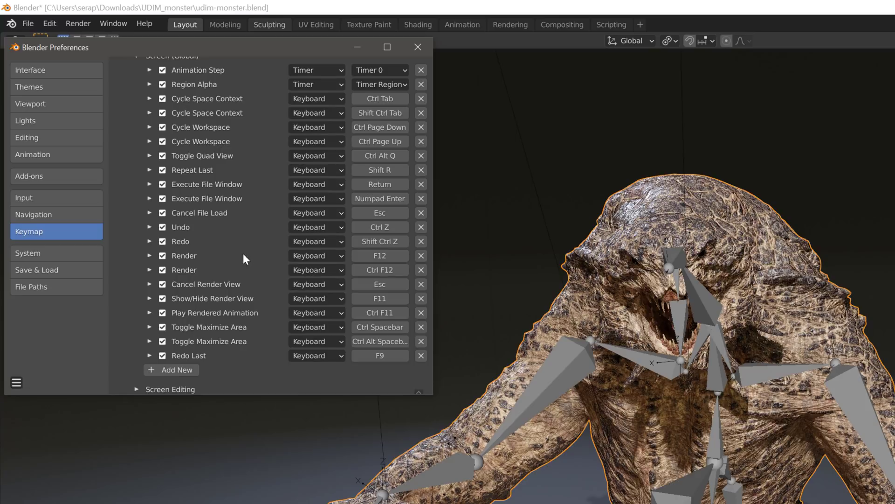
pyautogui.scroll(2, 231, 238)
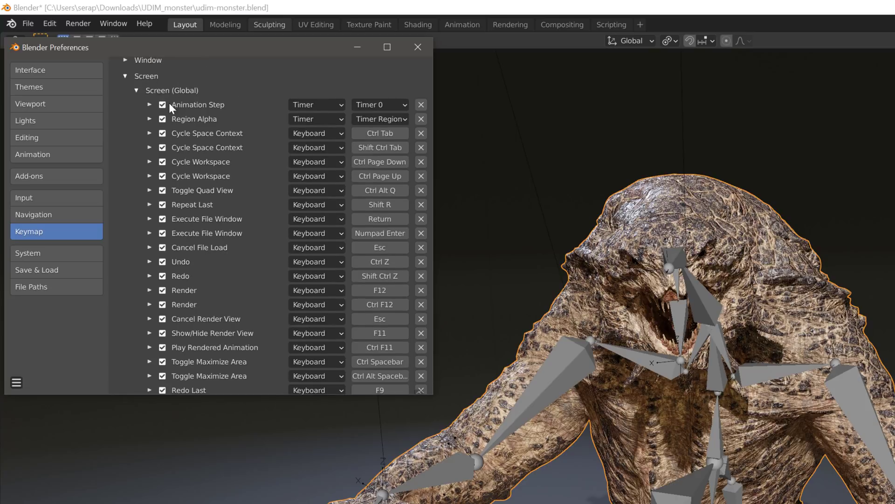
pyautogui.scroll(-3, 205, 226)
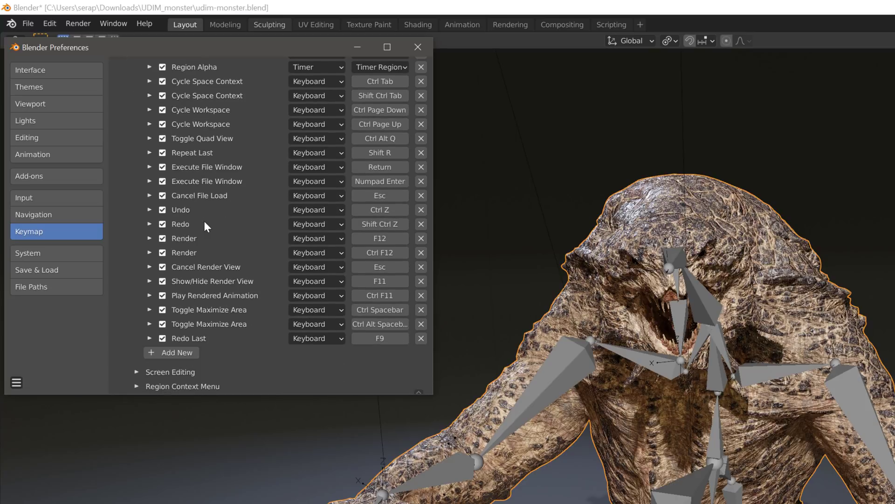
pyautogui.click(169, 351)
pyautogui.scroll(-2, 182, 336)
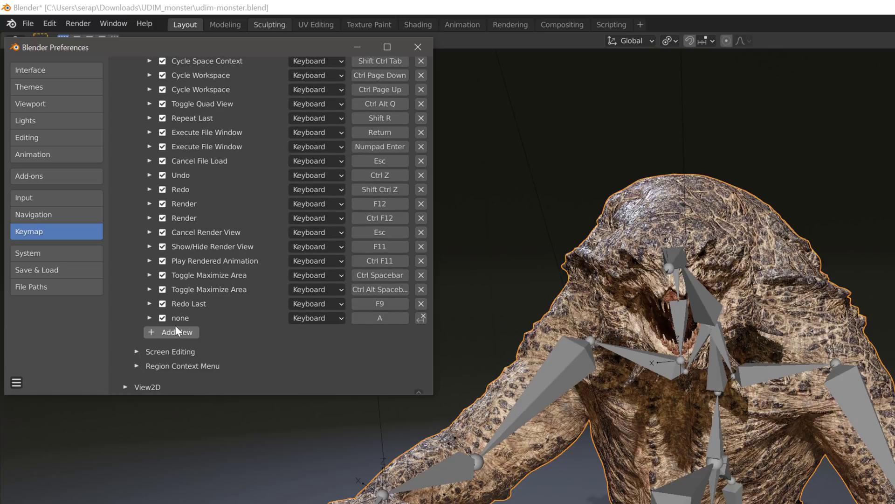
pyautogui.click(150, 318)
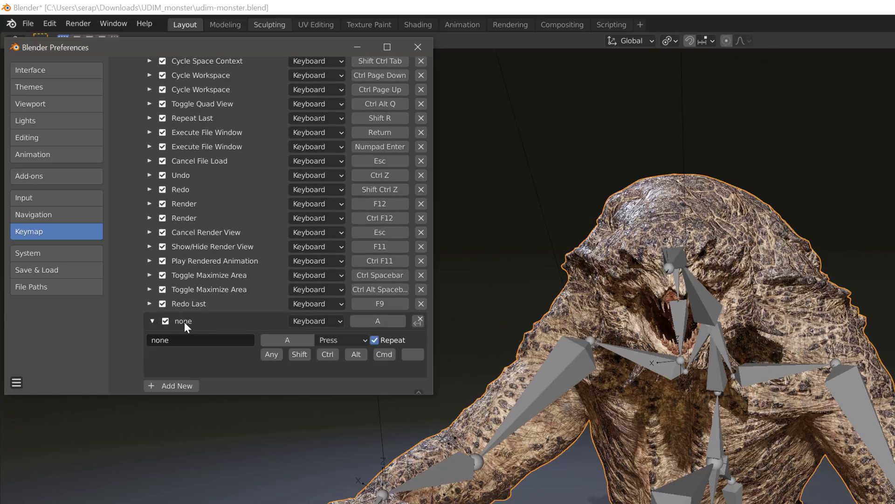
# Assign the key combination Ctrl Alt Z to the new keymap entry.
pyautogui.click(287, 338)
pyautogui.press('z')
pyautogui.click(328, 354)
pyautogui.click(356, 355)
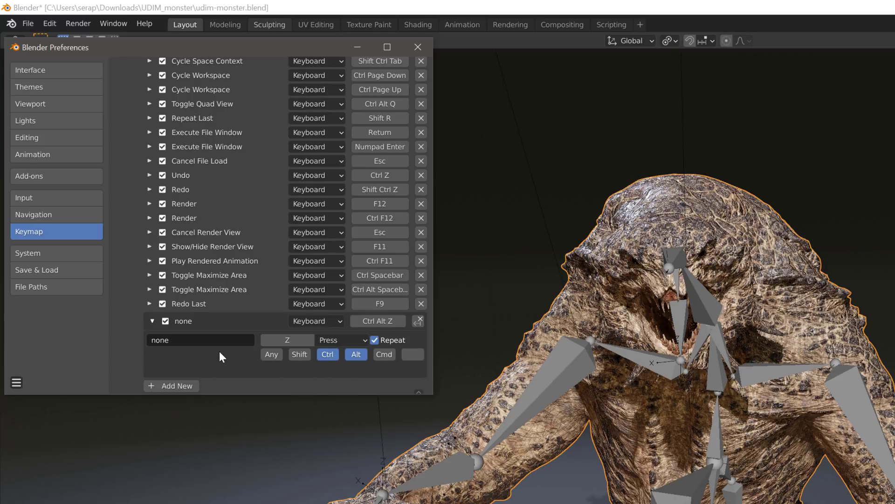
# Set the new keymap entry's operator to ed.undo_history.
pyautogui.click(207, 337)
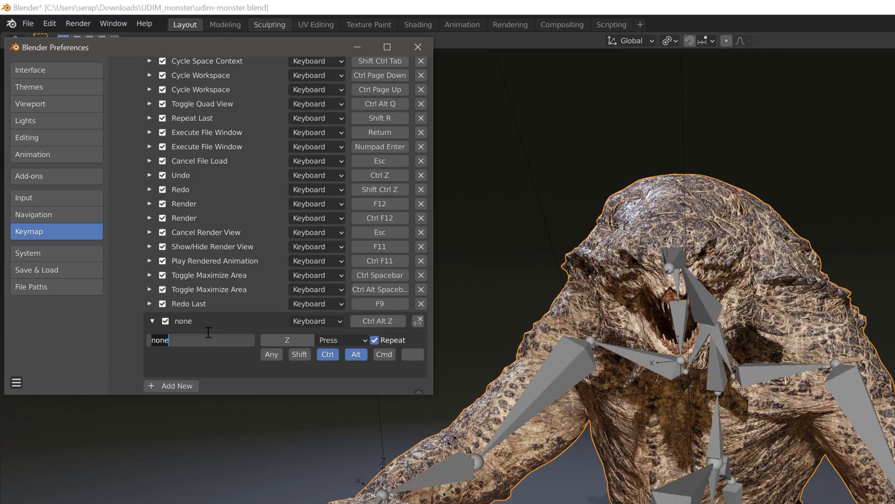
pyautogui.write('ed.undo_history')
pyautogui.press('Return')
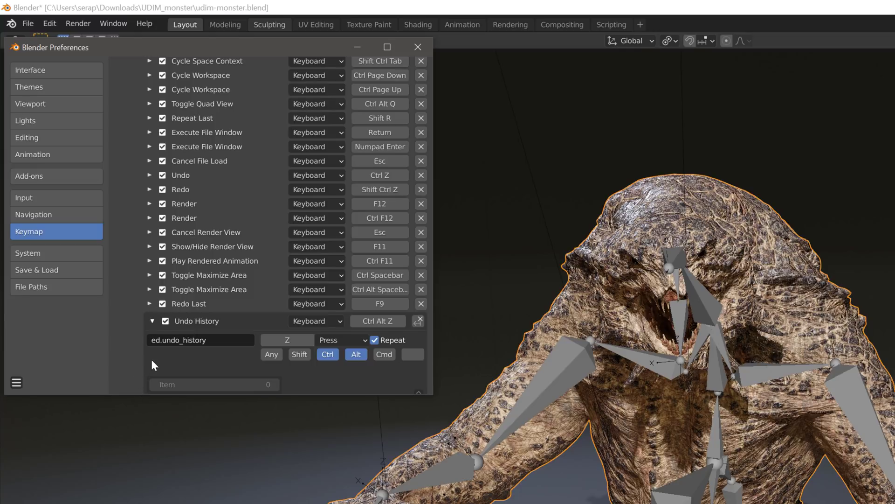
# Save the preferences and close the preferences window.
pyautogui.click(17, 382)
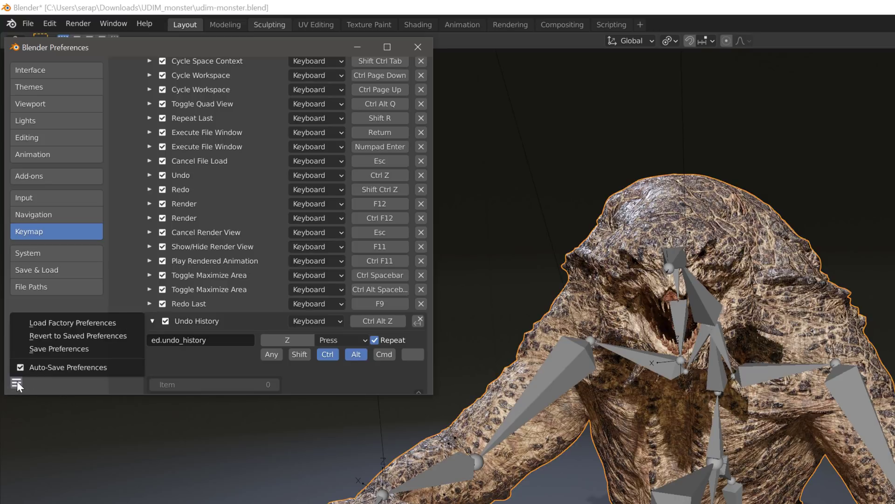
pyautogui.click(67, 348)
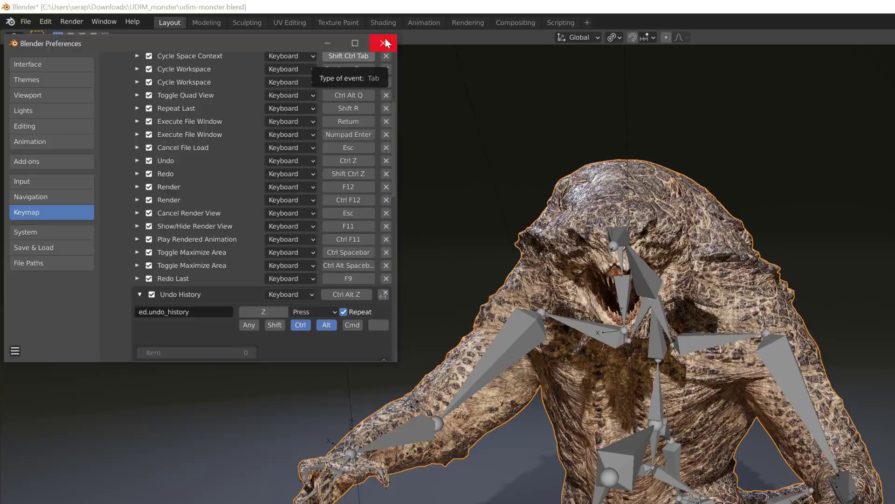
pyautogui.click(418, 47)
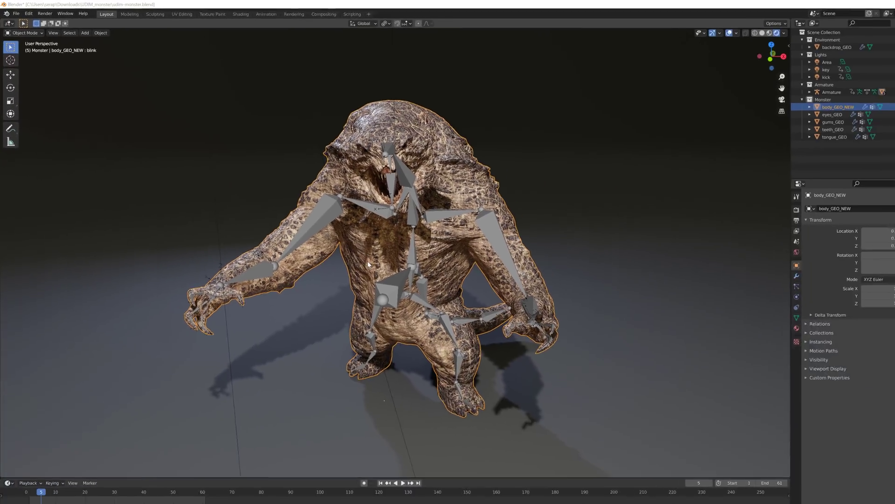
# Move the monster's body mesh away from the armature and resize it twice, to a scale of about 1.45 and finally about 0.6.
pyautogui.press('g')
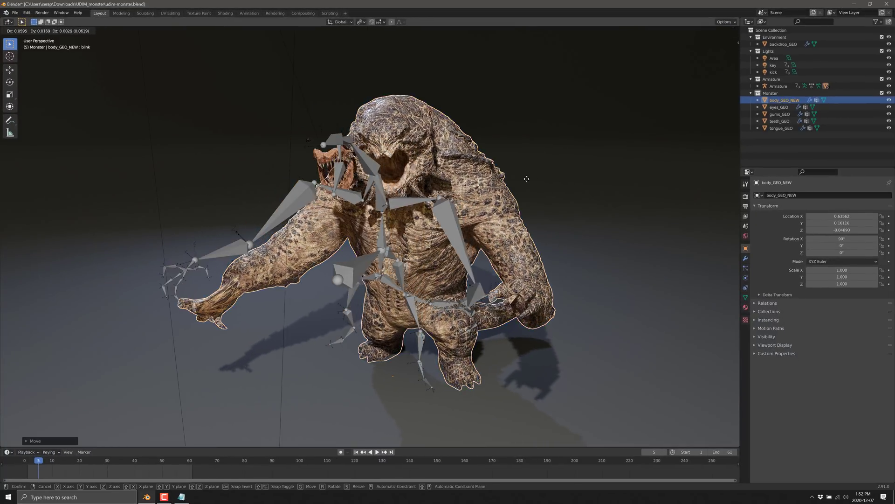
pyautogui.click(557, 182)
pyautogui.press('s')
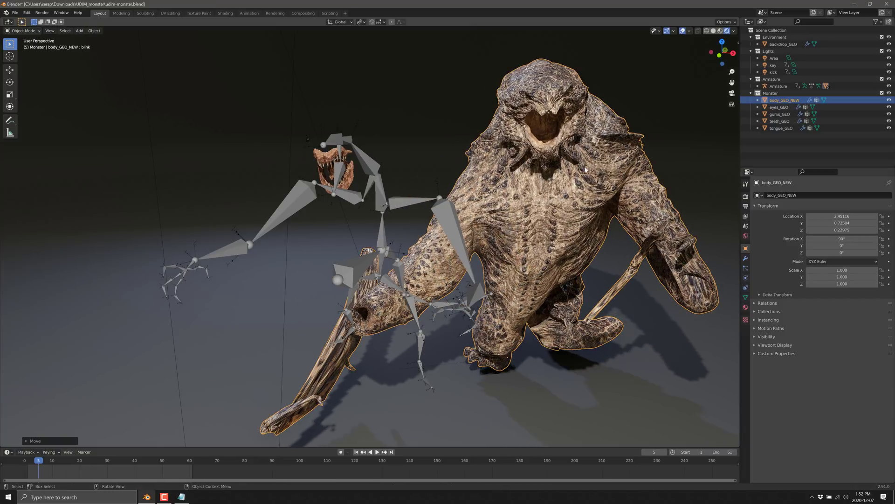
pyautogui.press('Return')
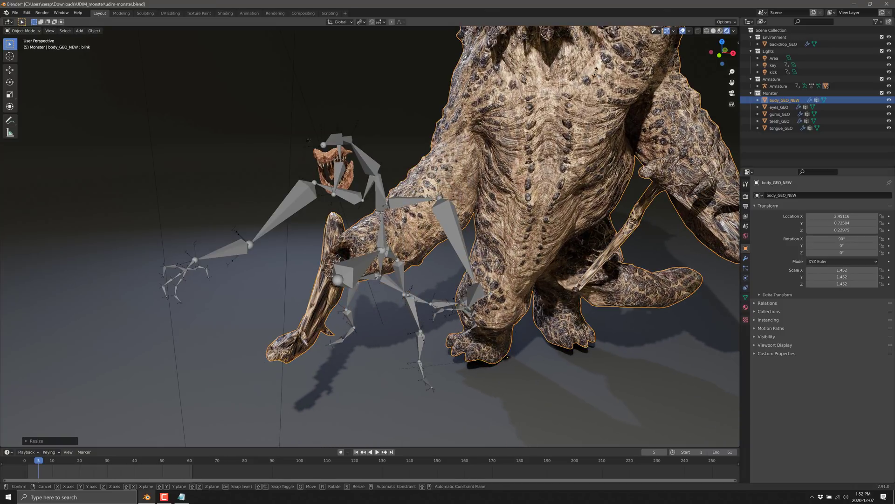
pyautogui.press('s')
pyautogui.click(506, 270)
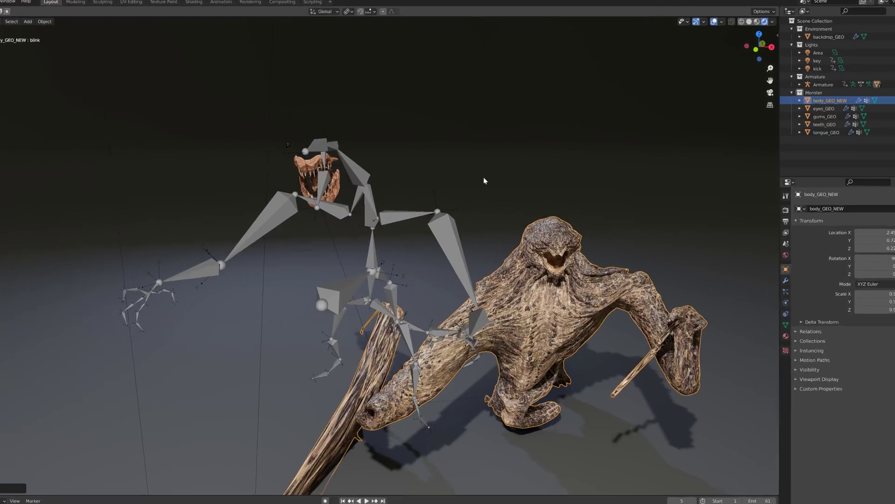
# Step back through the undo history to the first Resize, the earliest Move and the Texture Paint Toggle entry.
pyautogui.hotkey('ctrl', 'alt', 'z')
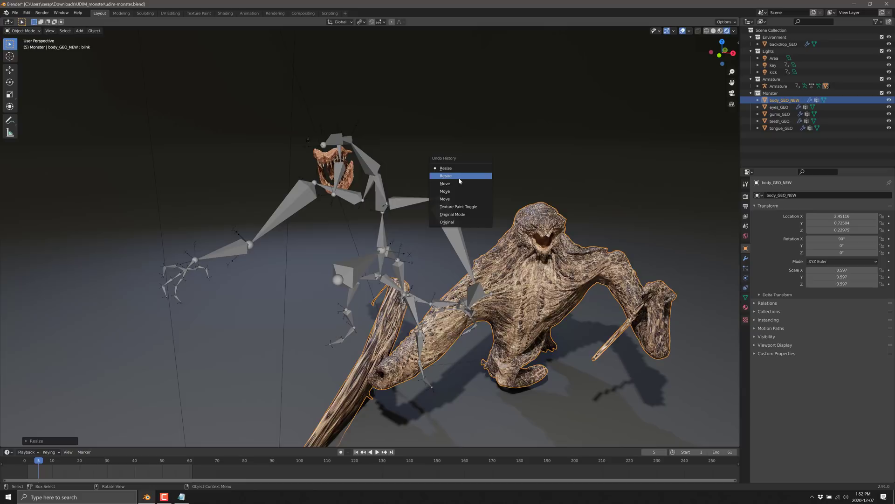
pyautogui.click(459, 178)
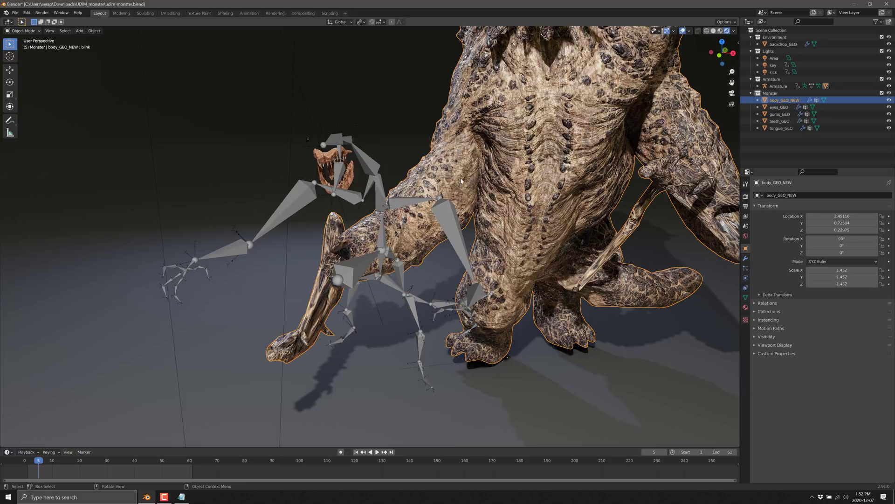
pyautogui.hotkey('ctrl', 'alt', 'z')
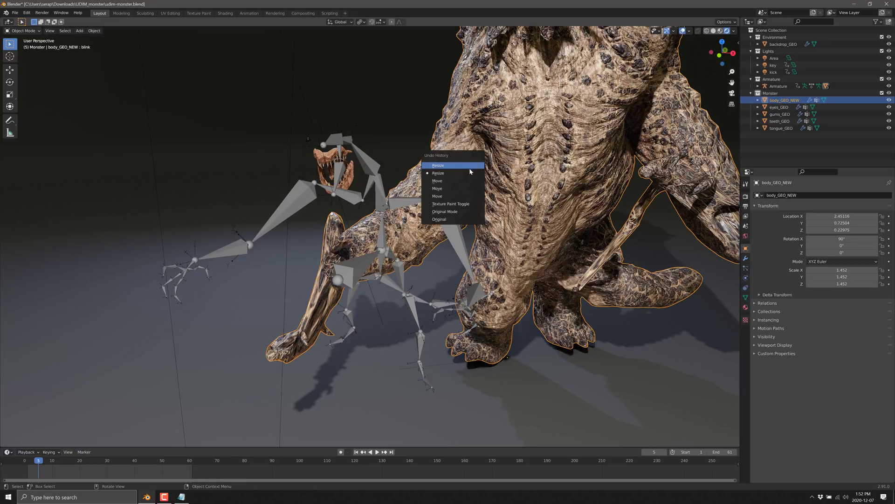
pyautogui.click(448, 198)
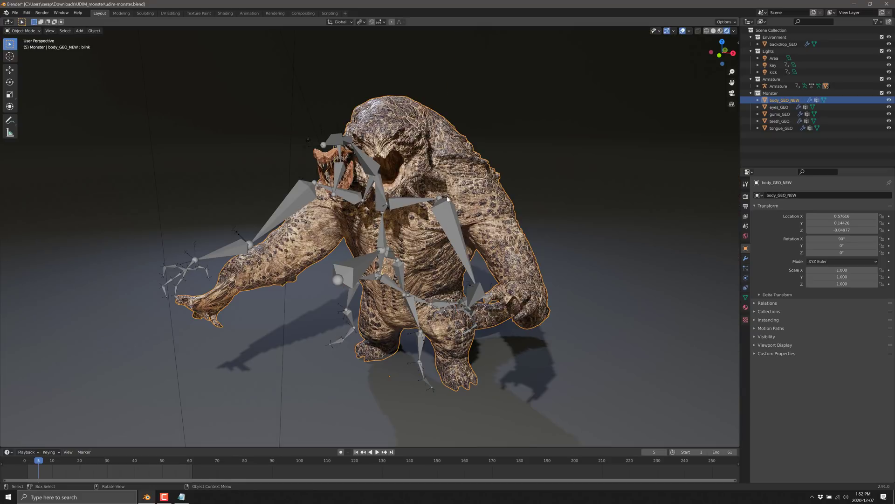
pyautogui.hotkey('ctrl', 'alt', 'z')
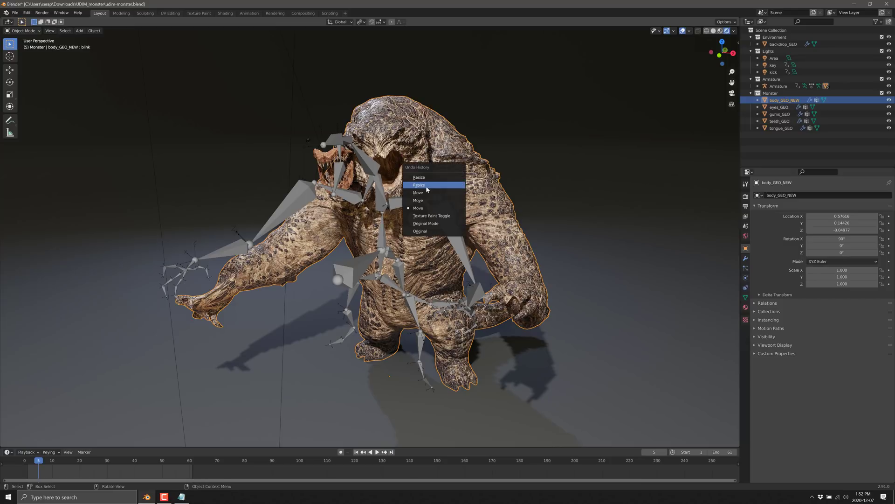
pyautogui.click(434, 216)
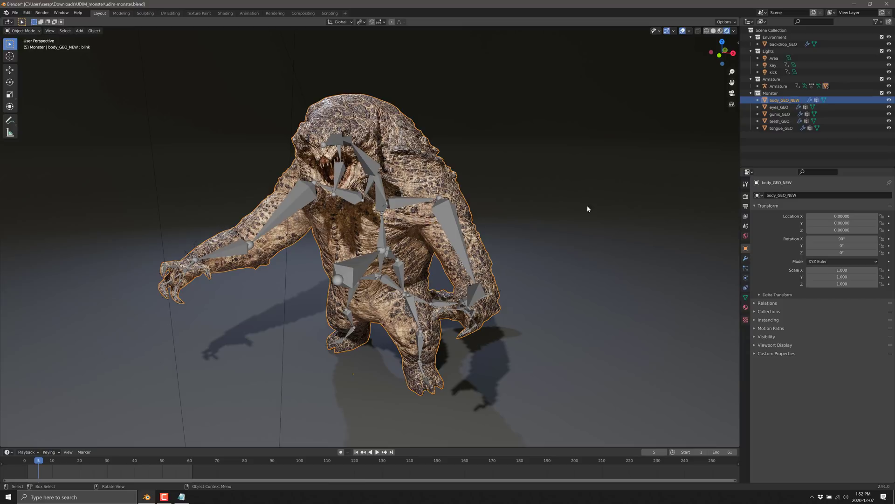
# Jump forward in the undo history to the first Resize, and return to the Texture Paint Toggle entry.
pyautogui.hotkey('ctrl', 'alt', 'z')
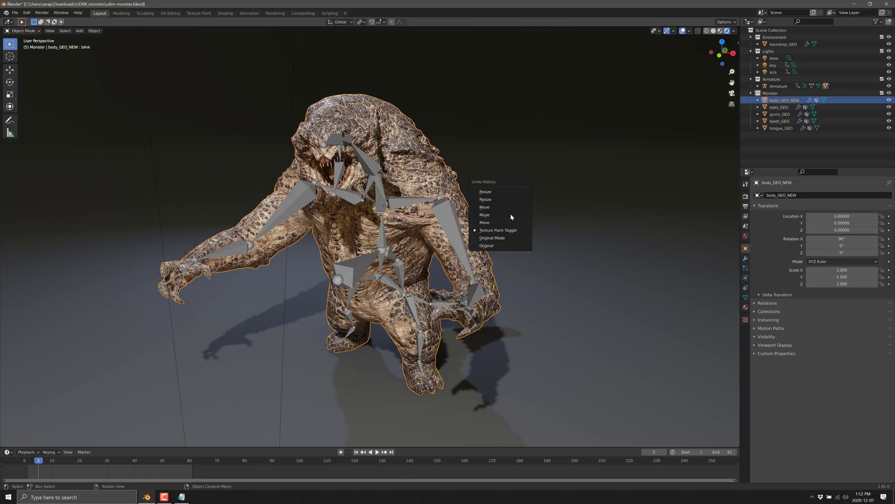
pyautogui.click(507, 200)
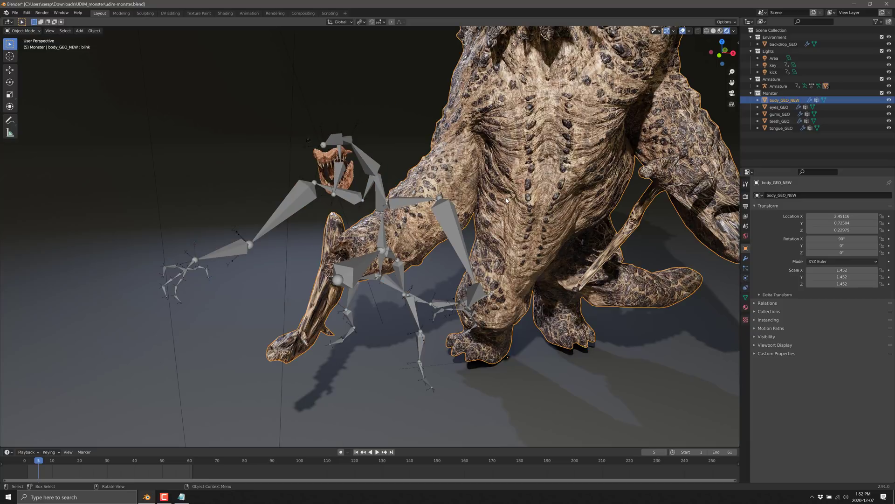
pyautogui.moveTo(577, 230); pyautogui.dragTo(523, 179, button='middle')
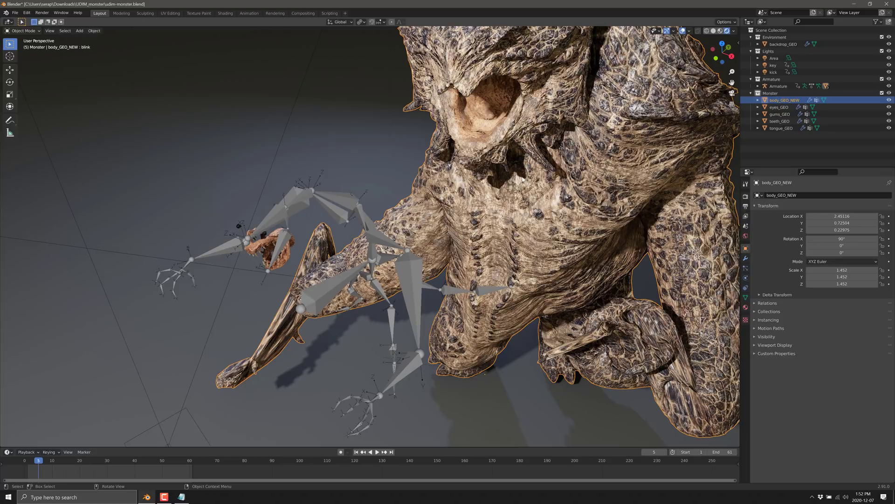
pyautogui.hotkey('ctrl', 'alt', 'z')
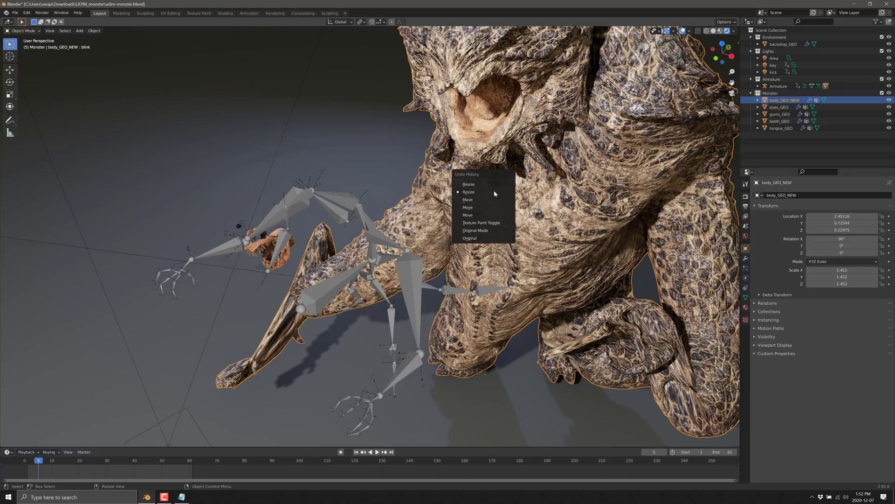
pyautogui.click(480, 223)
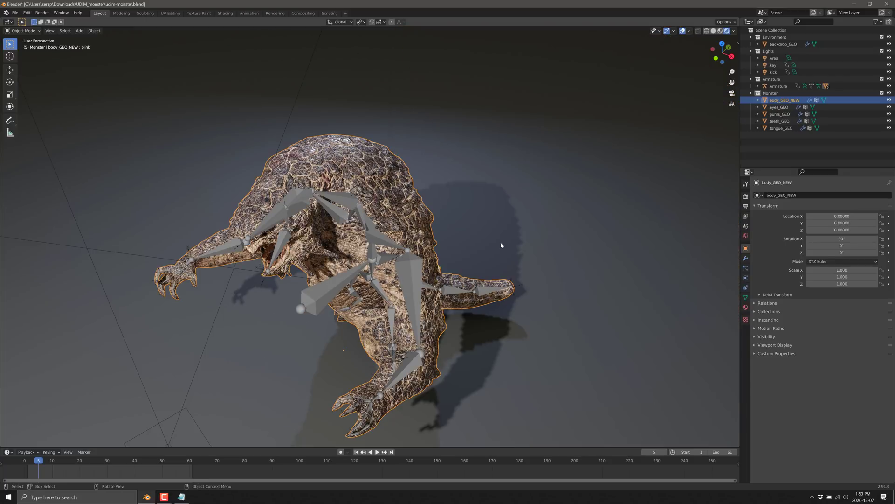
pyautogui.moveTo(501, 245); pyautogui.dragTo(516, 209, button='middle')
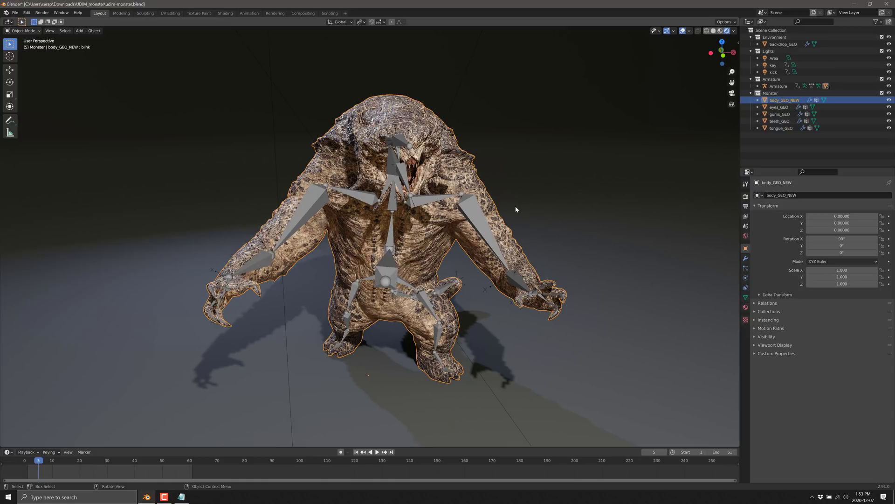
pyautogui.hotkey('ctrl', 'alt', 'z')
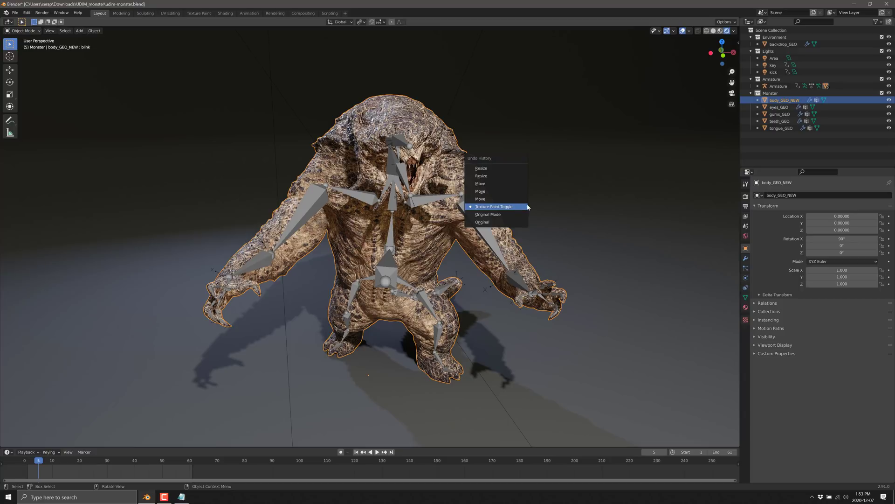
pyautogui.press('Escape')
pyautogui.hotkey('ctrl', 'alt', 'z')
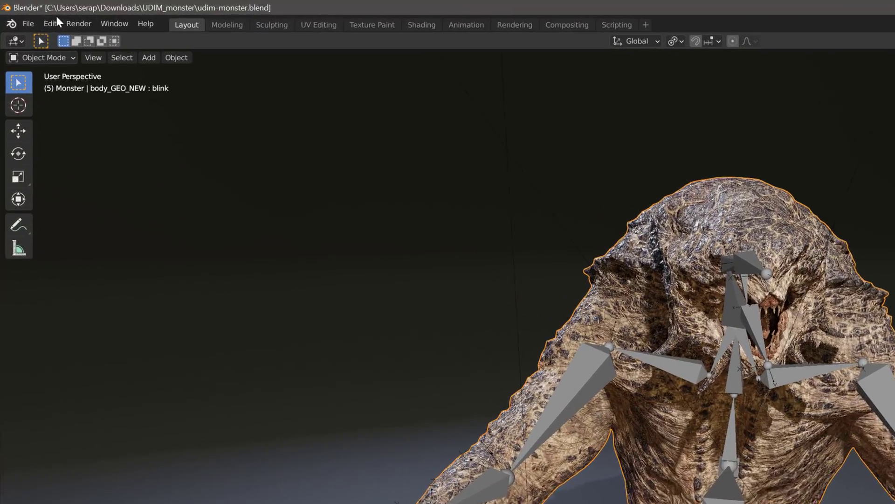
# Enable Developer Extras in the interface preferences and show the Experimental settings.
pyautogui.click(28, 12)
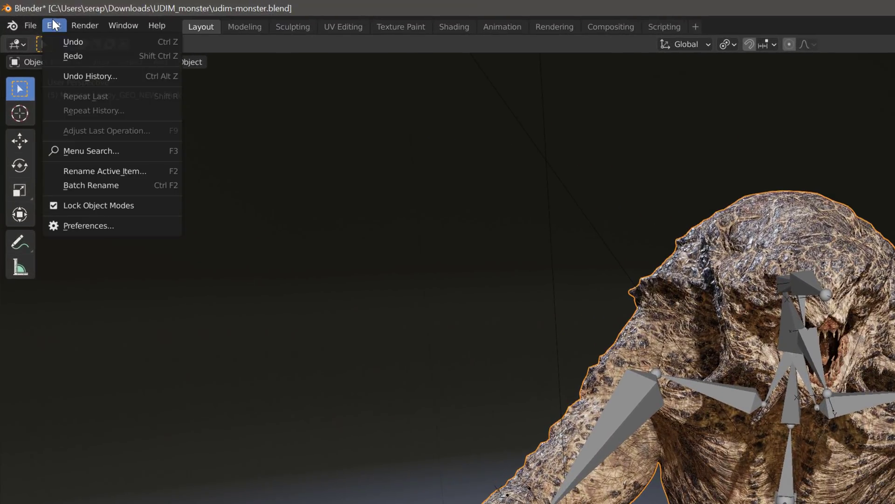
pyautogui.click(108, 227)
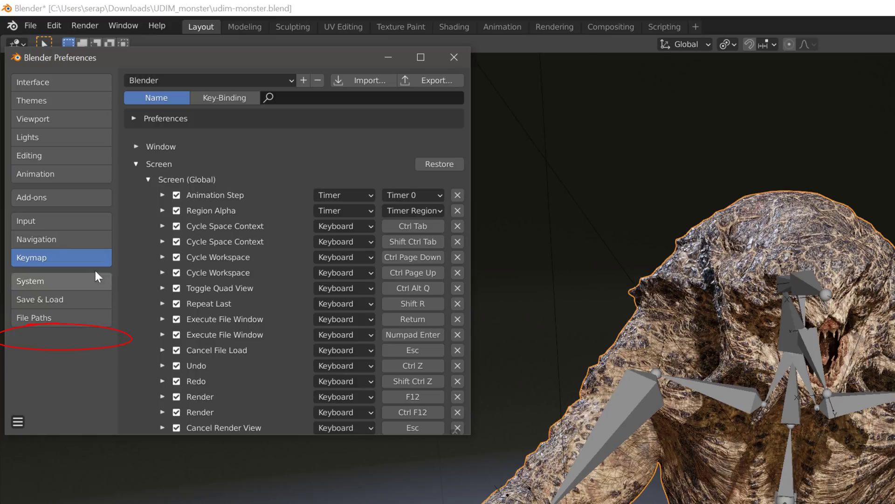
pyautogui.click(38, 85)
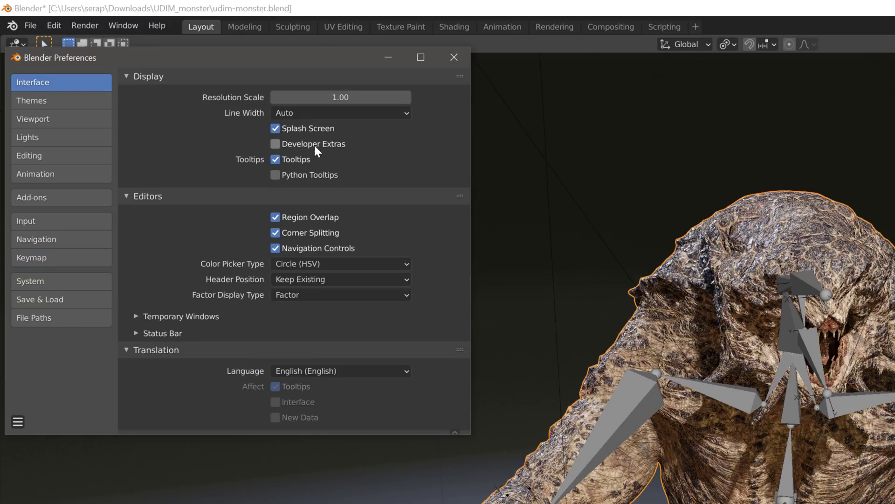
pyautogui.click(274, 143)
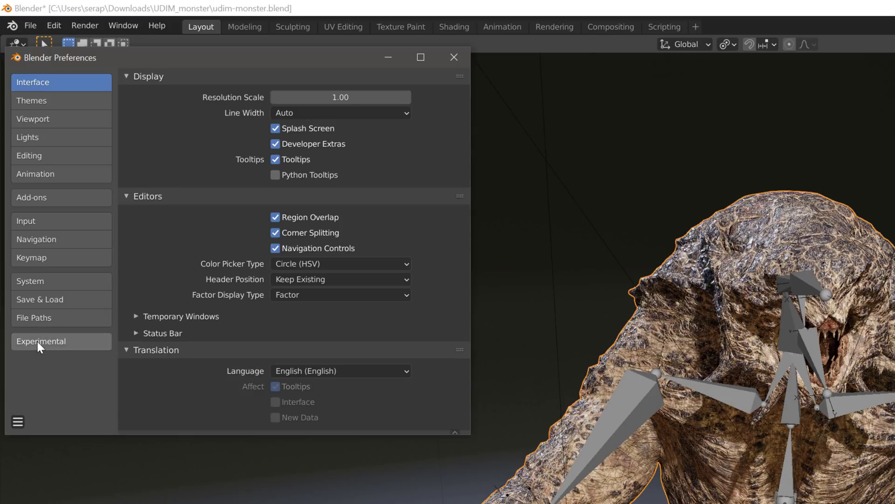
pyautogui.click(37, 341)
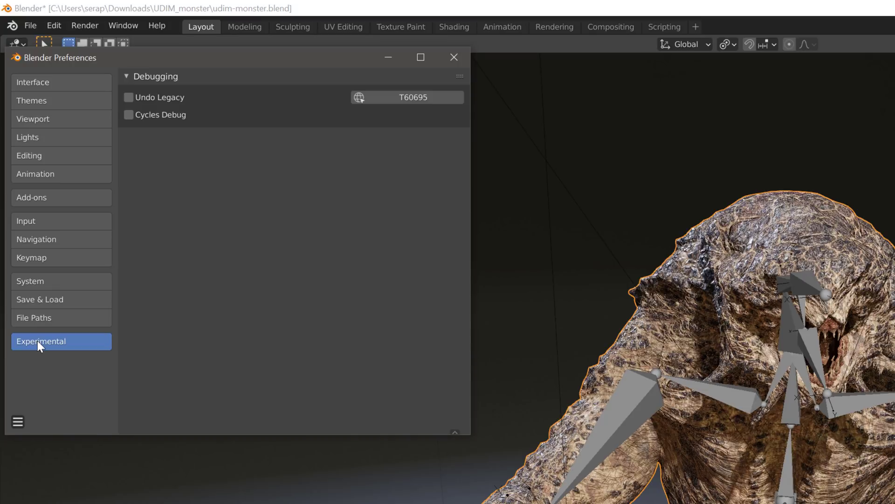
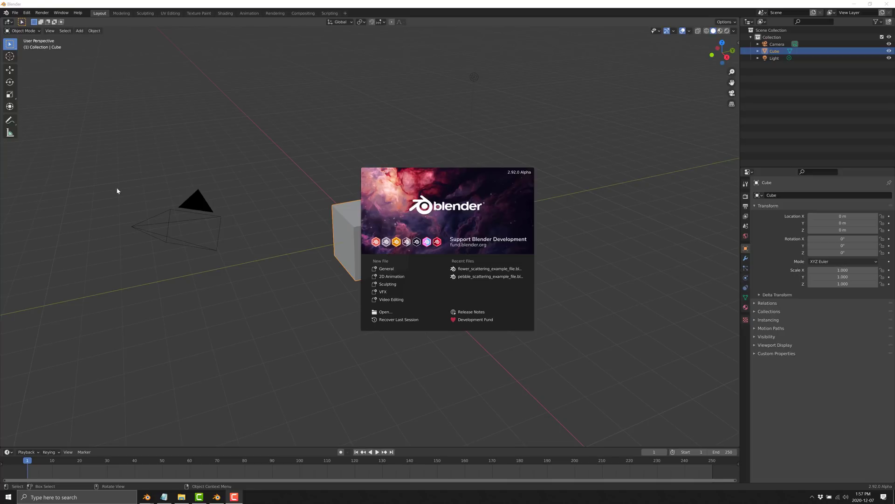
# In the Blender 2.92 Alpha window, dismiss the splash screen, turn on Developer Extras and show its Experimental preferences.
pyautogui.click(500, 220)
pyautogui.click(27, 13)
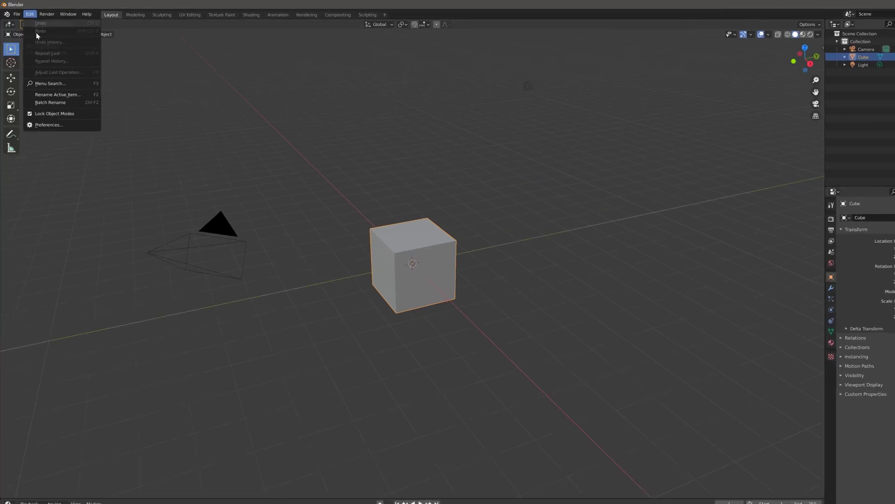
pyautogui.click(49, 124)
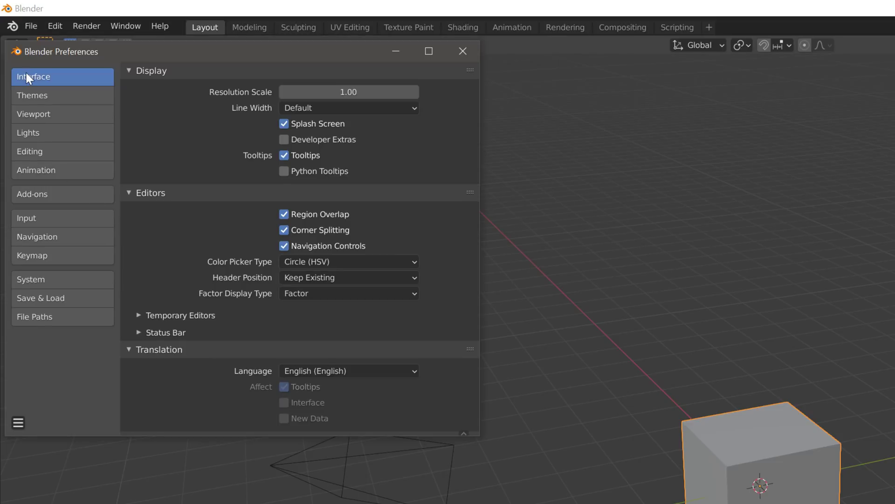
pyautogui.click(309, 140)
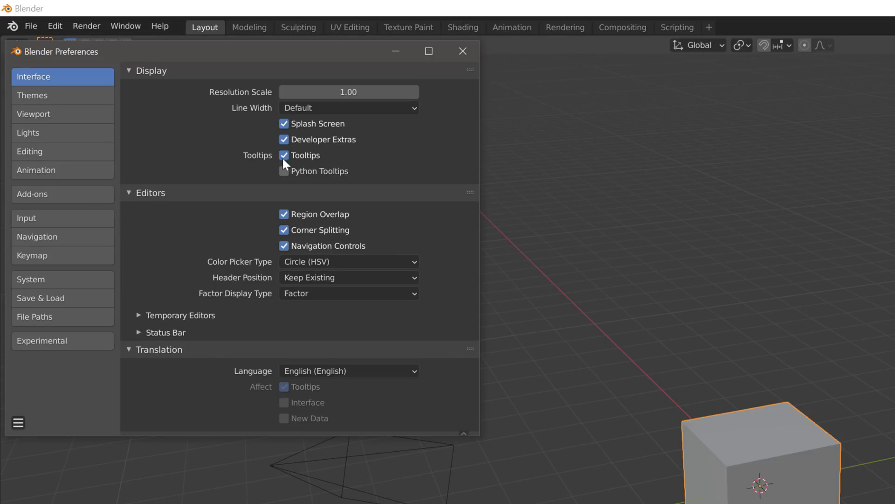
pyautogui.click(41, 343)
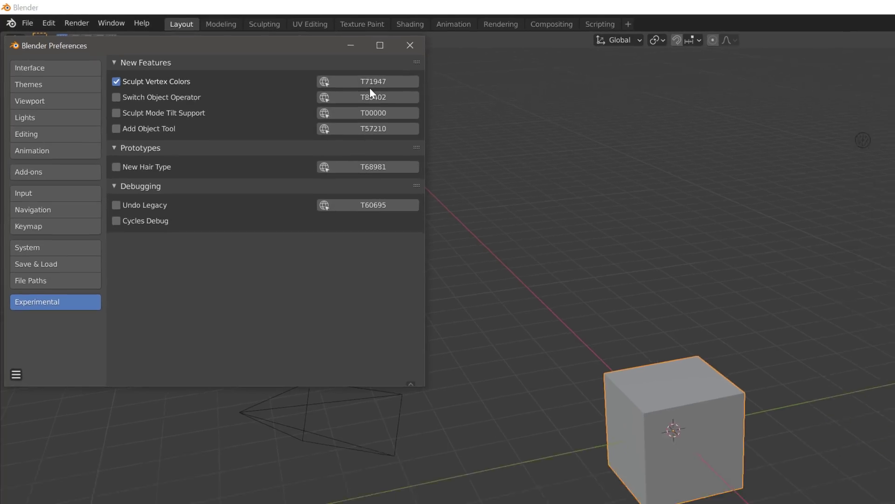
# Open the T71947 task page for Sculpt Vertex Colors, read through its design description and comments, and close the page.
pyautogui.click(205, 45)
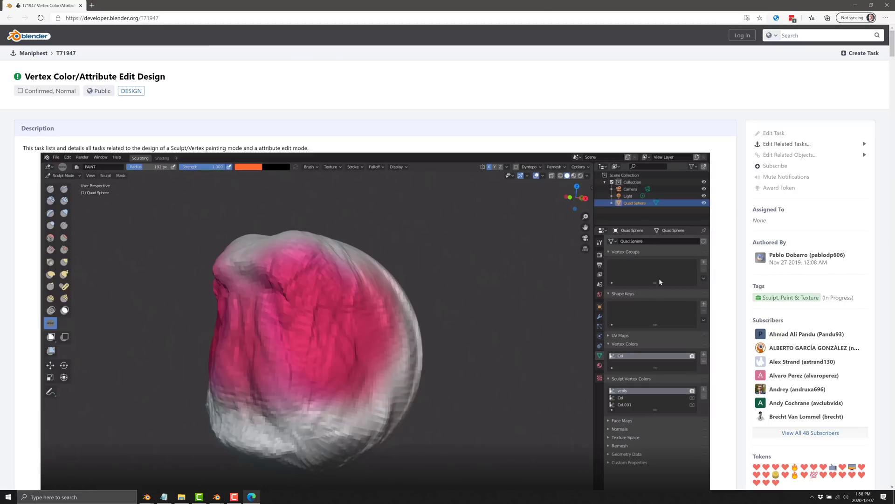
pyautogui.scroll(-5, 536, 332)
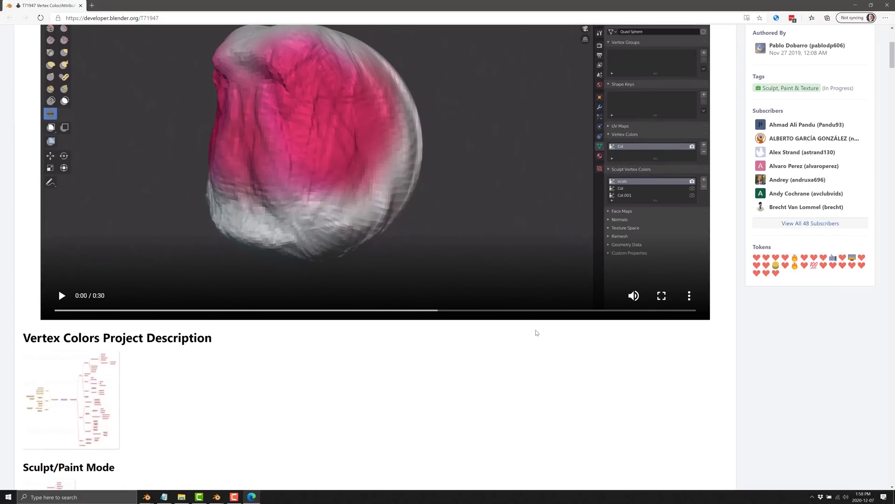
pyautogui.scroll(-7, 513, 333)
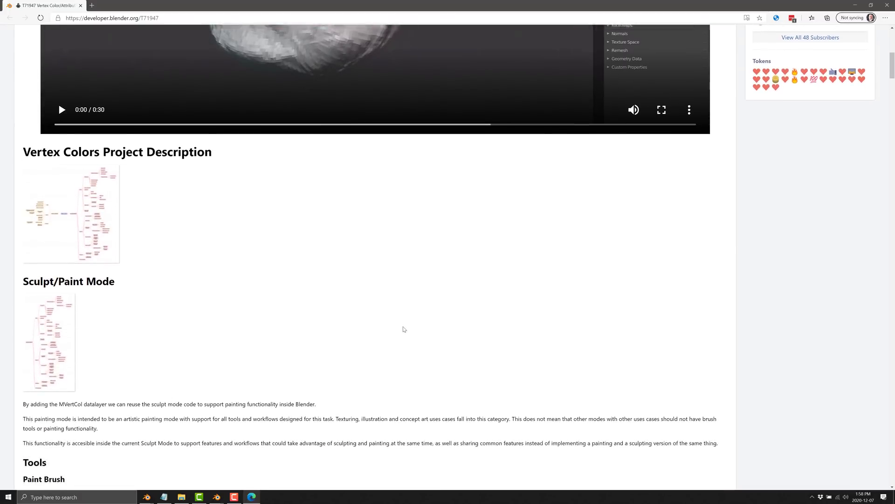
pyautogui.scroll(-12, 404, 329)
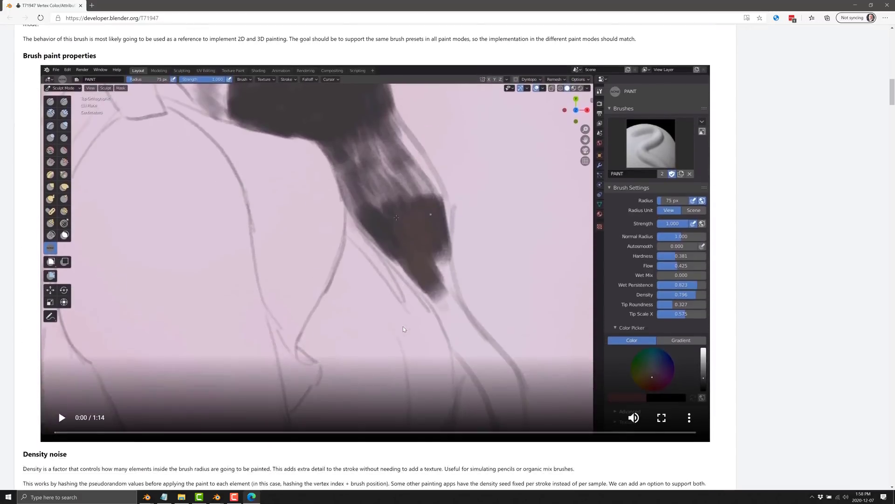
pyautogui.scroll(-16, 404, 326)
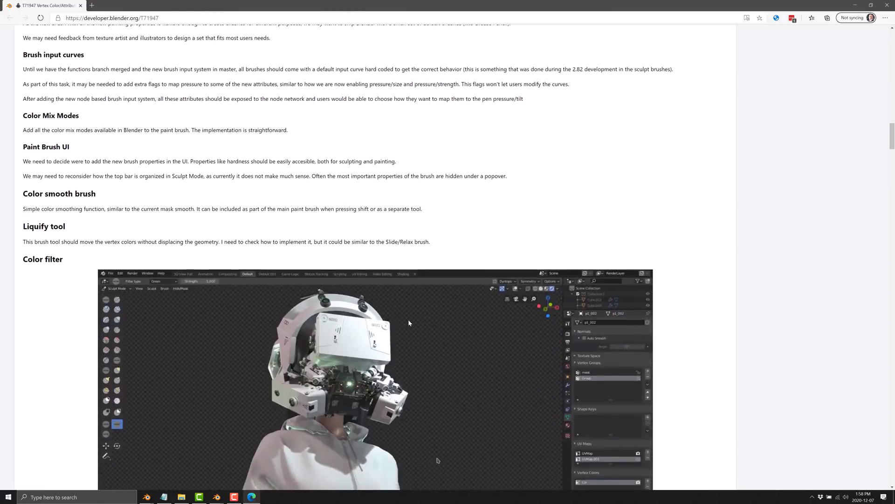
pyautogui.scroll(-15, 421, 323)
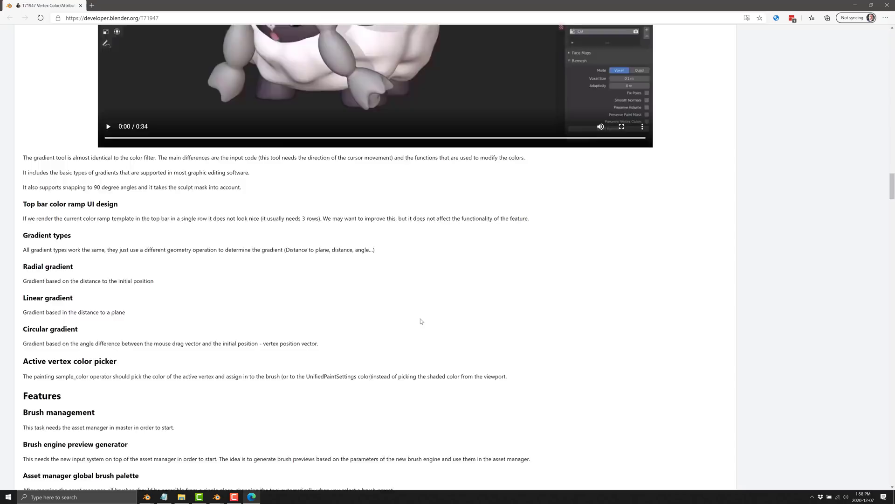
pyautogui.scroll(-5, 421, 321)
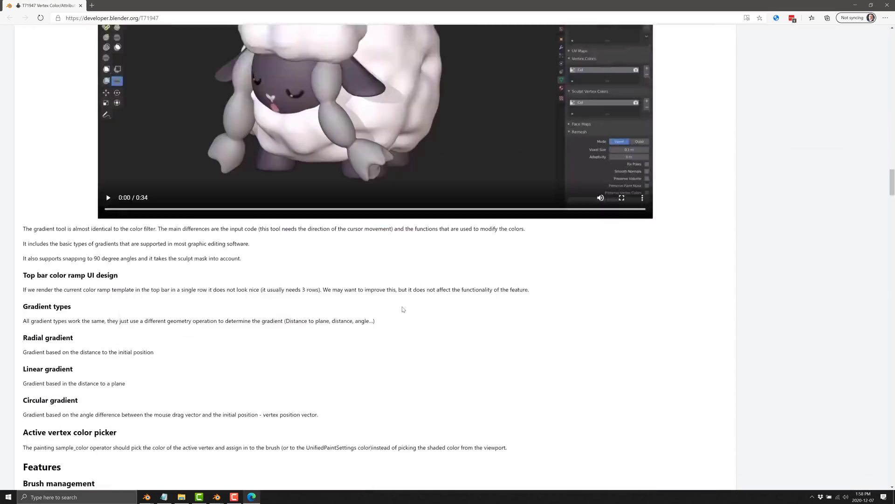
pyautogui.scroll(-5, 403, 308)
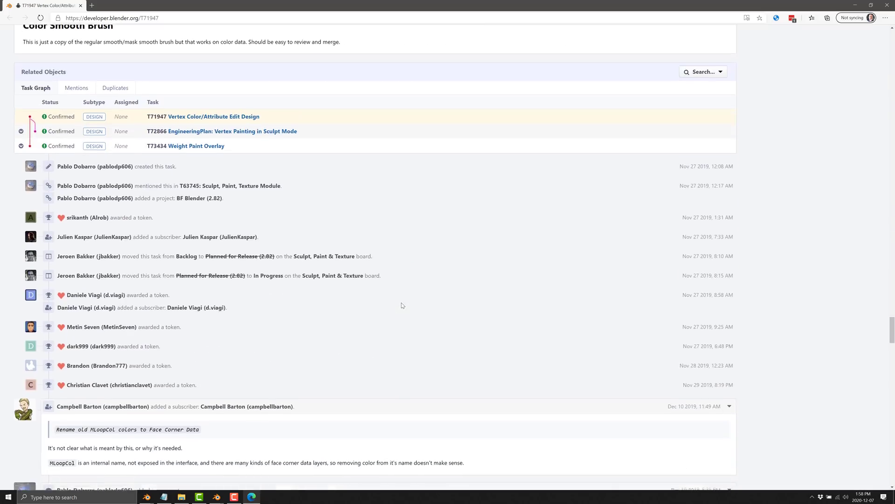
pyautogui.scroll(-1, 402, 304)
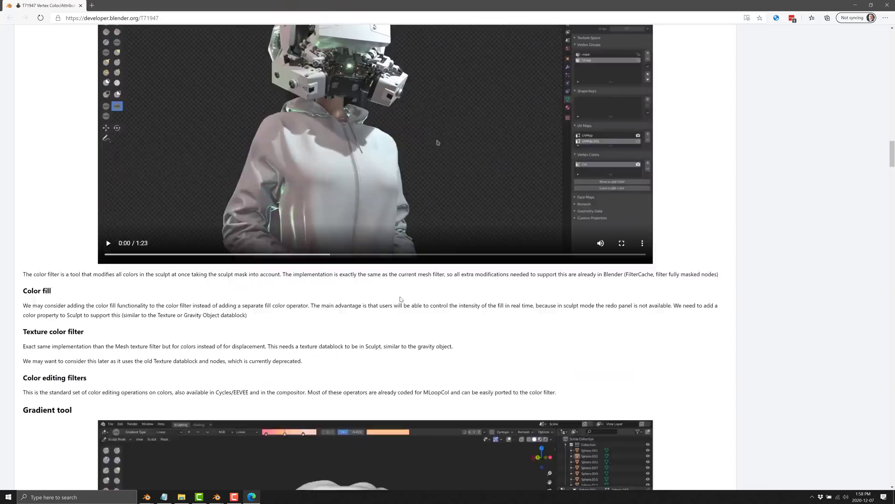
pyautogui.scroll(20, 400, 299)
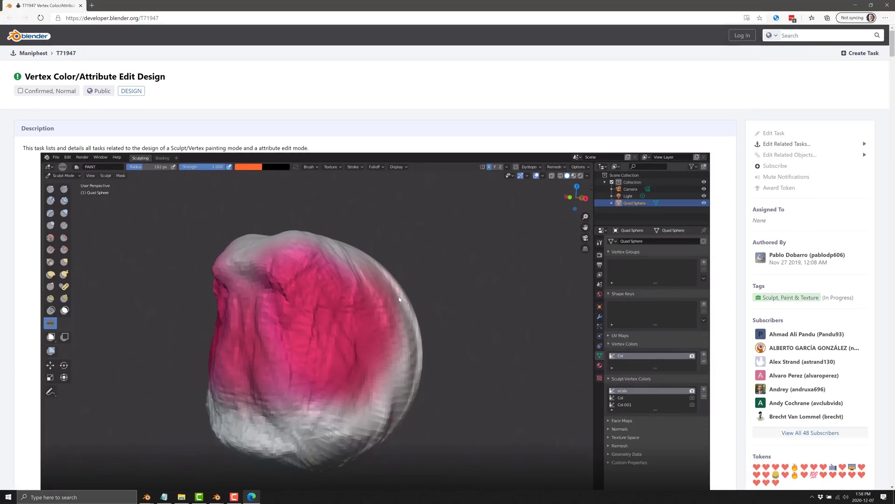
pyautogui.scroll(-8, 396, 307)
pyautogui.scroll(-20, 396, 306)
pyautogui.scroll(5, 397, 279)
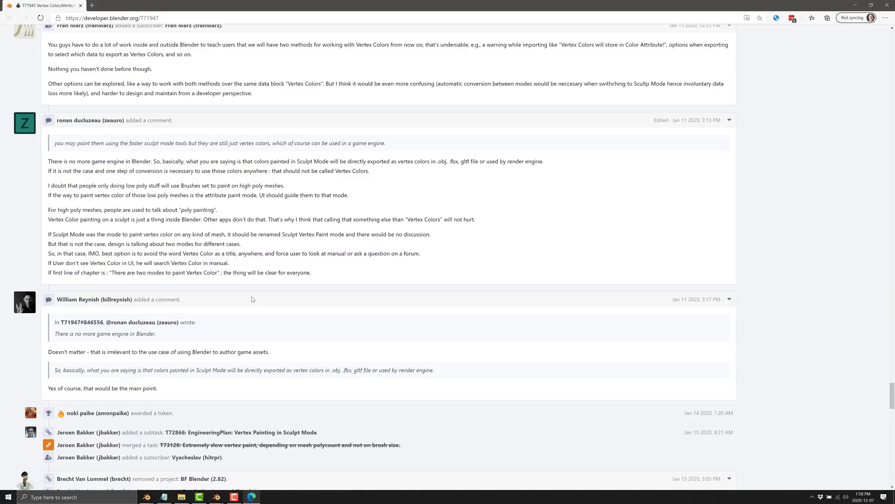
pyautogui.scroll(-5, 398, 251)
pyautogui.scroll(20, 242, 245)
pyautogui.scroll(2, 243, 250)
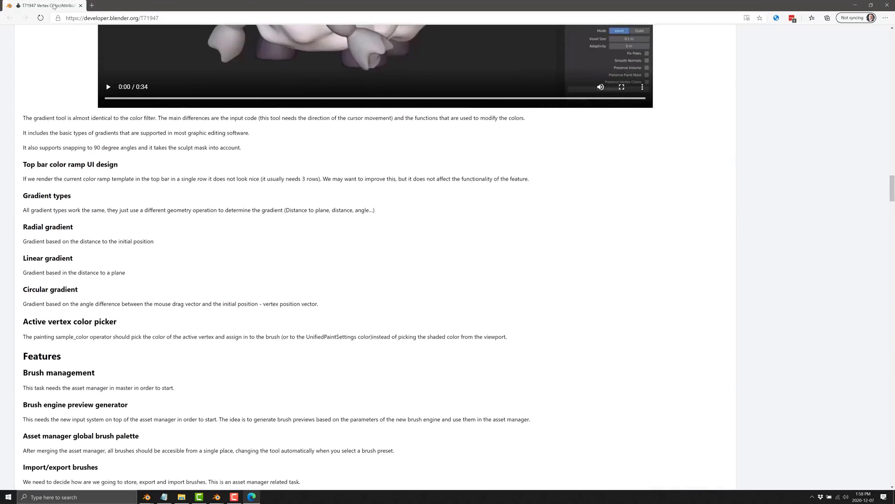
pyautogui.hotkey('ctrl', 'w')
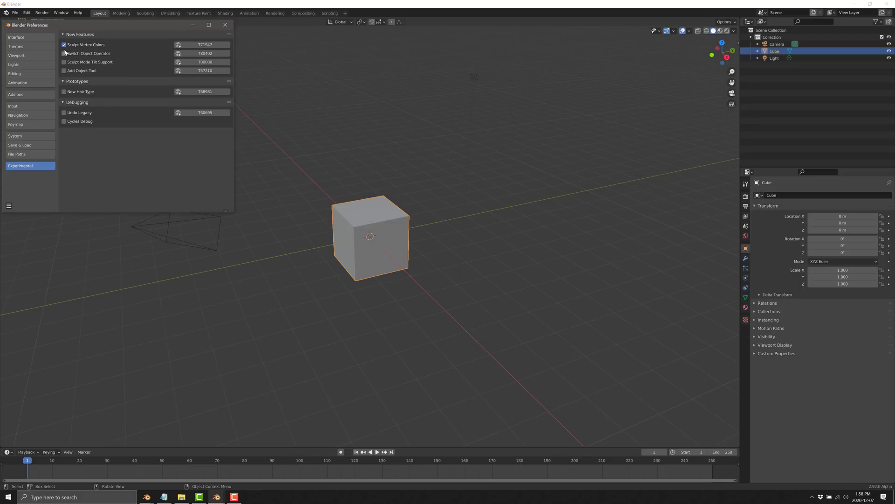
# Save the Blender 2.92 Alpha preferences and close the preferences window.
pyautogui.click(9, 206)
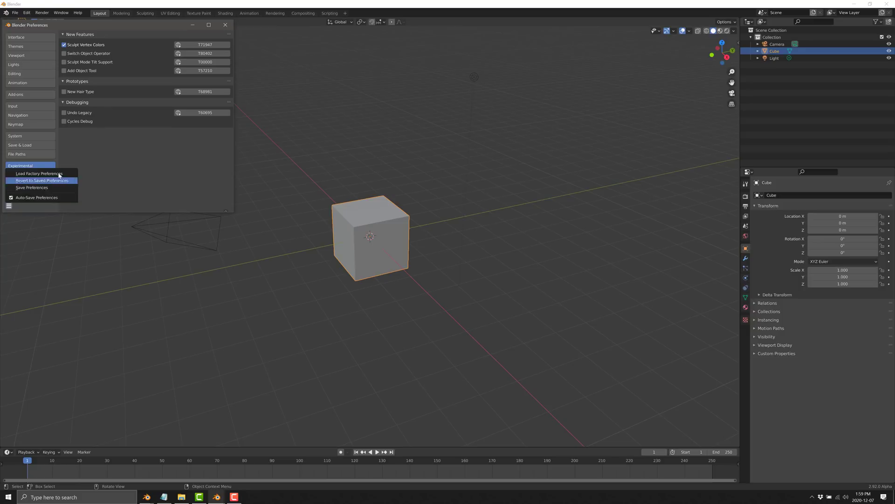
pyautogui.click(34, 188)
pyautogui.click(226, 25)
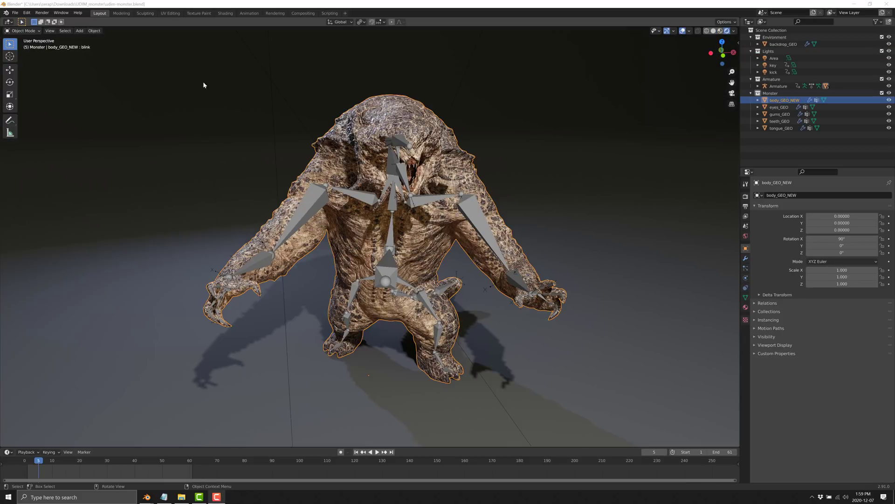
# Start a new General file without saving the changes to udim-monster.
pyautogui.click(15, 13)
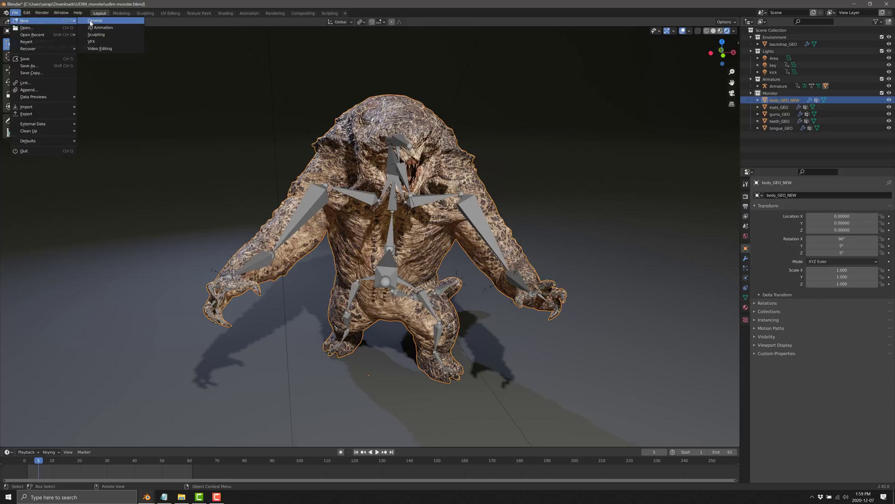
pyautogui.click(91, 22)
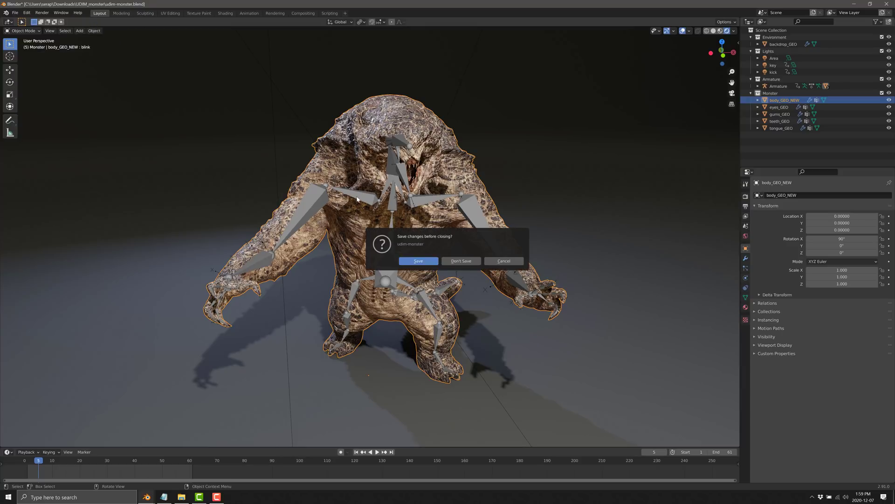
pyautogui.click(472, 262)
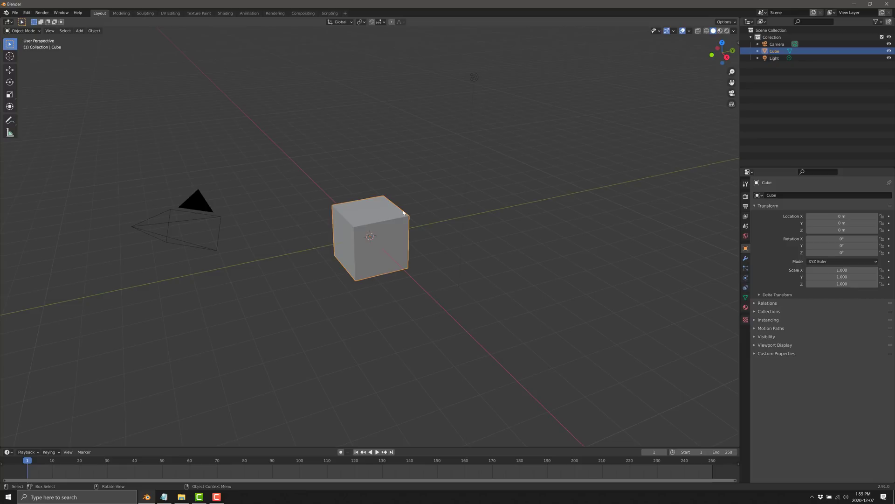
# Open udim-monster.blend from the UDIM_monster folder together with its stored interface layout.
pyautogui.click(15, 12)
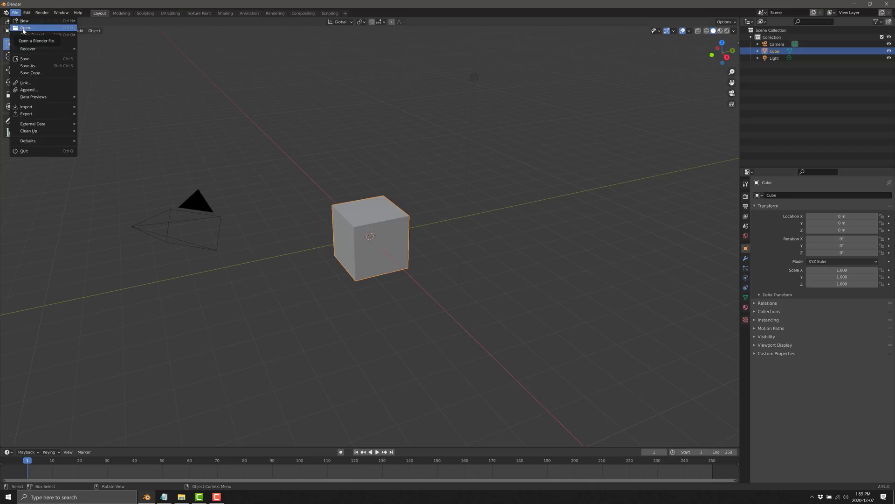
pyautogui.click(26, 28)
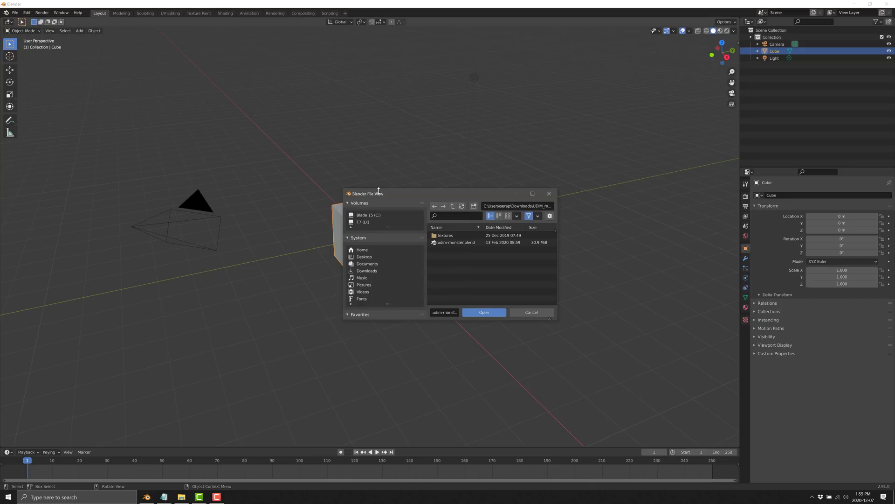
pyautogui.doubleClick(460, 243)
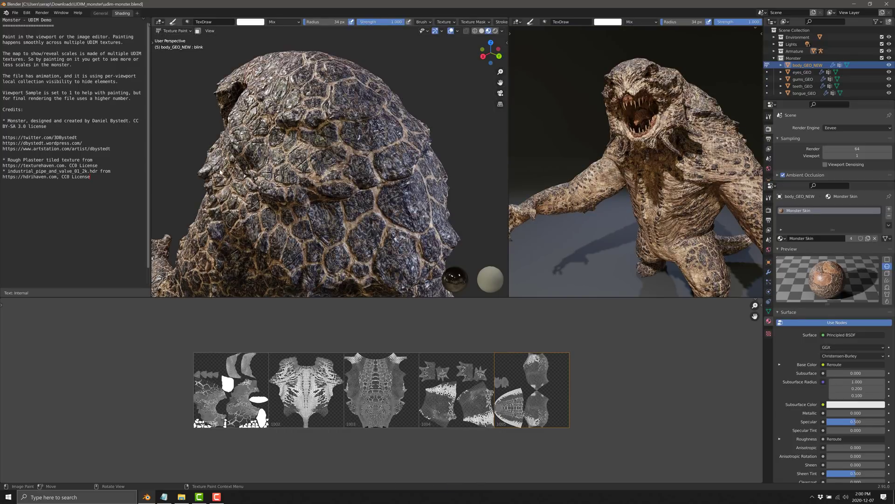
# Reveal the Image Editor's header and merge the text, paint and image areas into the rendered 3D viewport, framing the whole monster.
pyautogui.moveTo(350, 203)
pyautogui.mouseDown(button='middle')
pyautogui.moveTo(415, 209)
pyautogui.moveTo(359, 210)
pyautogui.moveTo(364, 190)
pyautogui.mouseUp(button='middle')
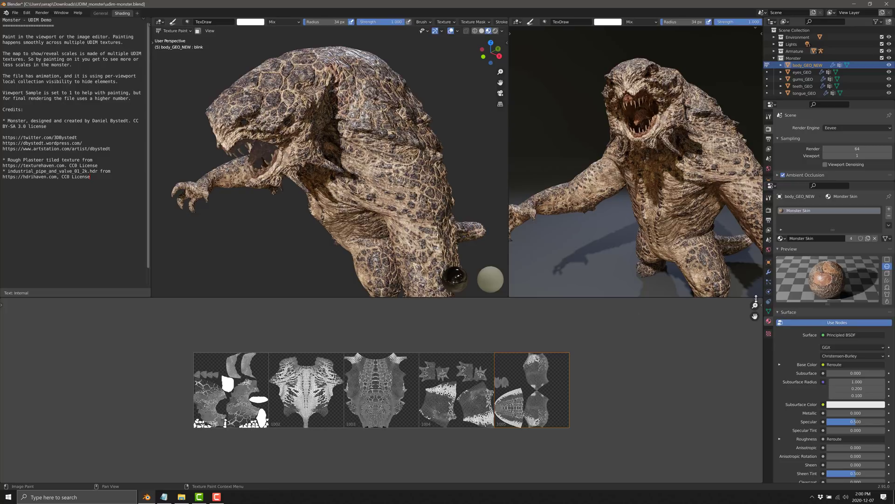
pyautogui.moveTo(756, 297); pyautogui.dragTo(749, 306)
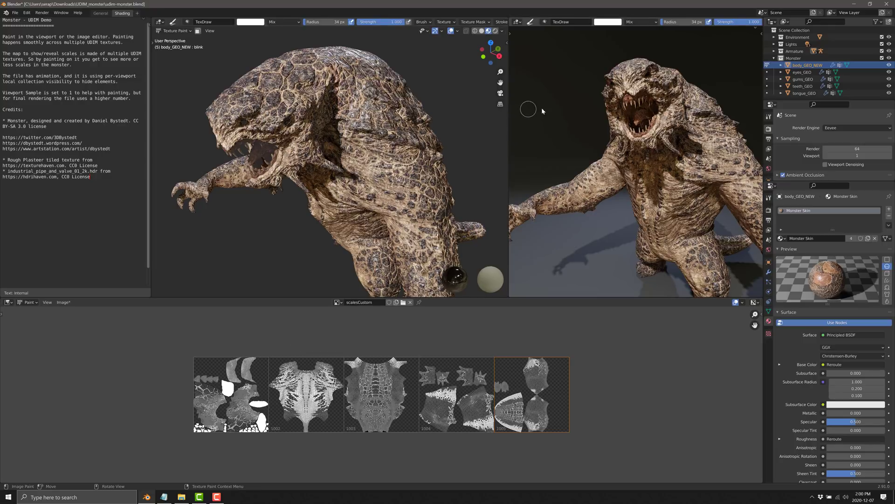
pyautogui.click(518, 22)
pyautogui.moveTo(123, 20); pyautogui.dragTo(70, 21)
pyautogui.moveTo(454, 22); pyautogui.dragTo(373, 37)
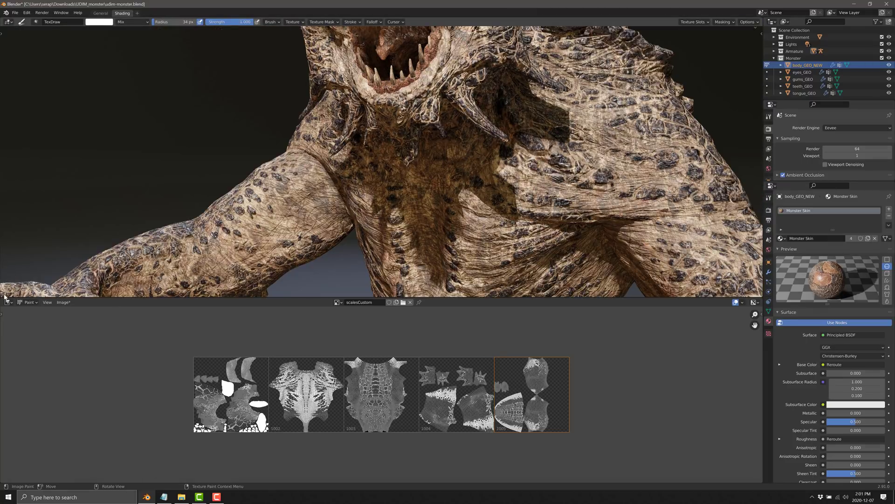
pyautogui.moveTo(6, 286); pyautogui.dragTo(428, 290)
pyautogui.moveTo(428, 290); pyautogui.dragTo(419, 252, button='middle')
pyautogui.scroll(3, 419, 252)
pyautogui.keyDown('shift'); pyautogui.scroll(4, 419, 252); pyautogui.keyUp('shift')
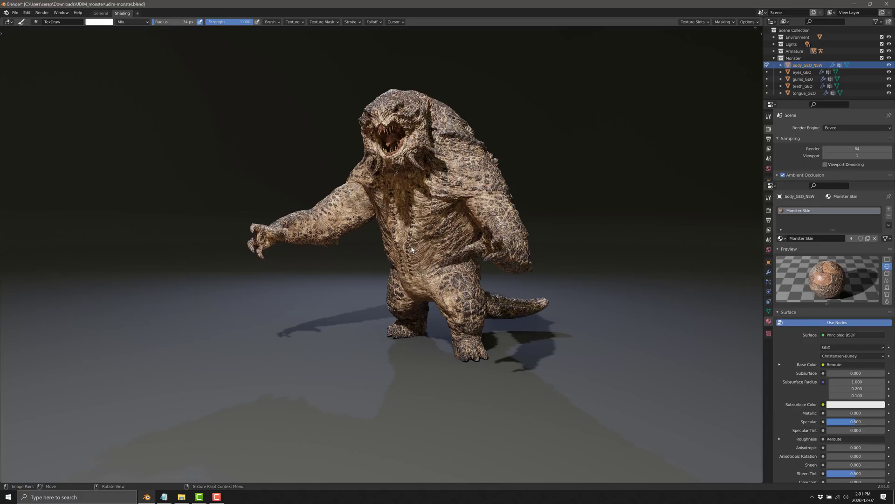
# Discard the changes to the monster file and start another new General file.
pyautogui.click(16, 13)
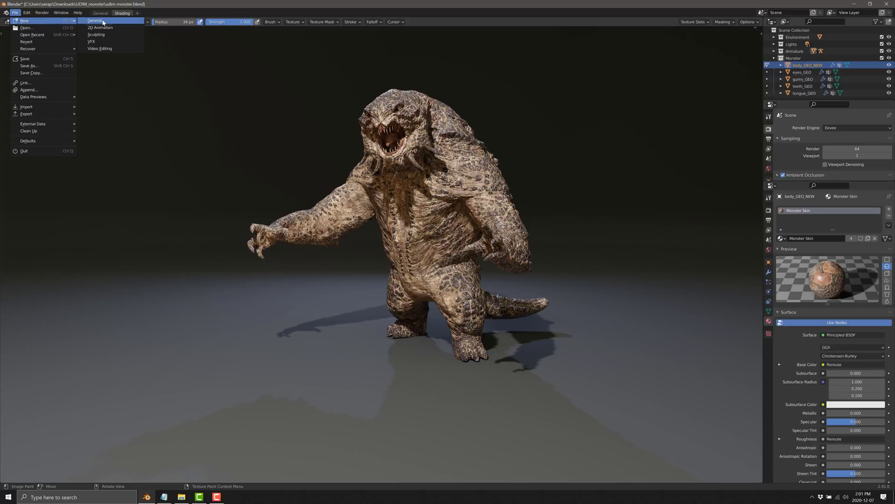
pyautogui.click(28, 142)
pyautogui.click(461, 266)
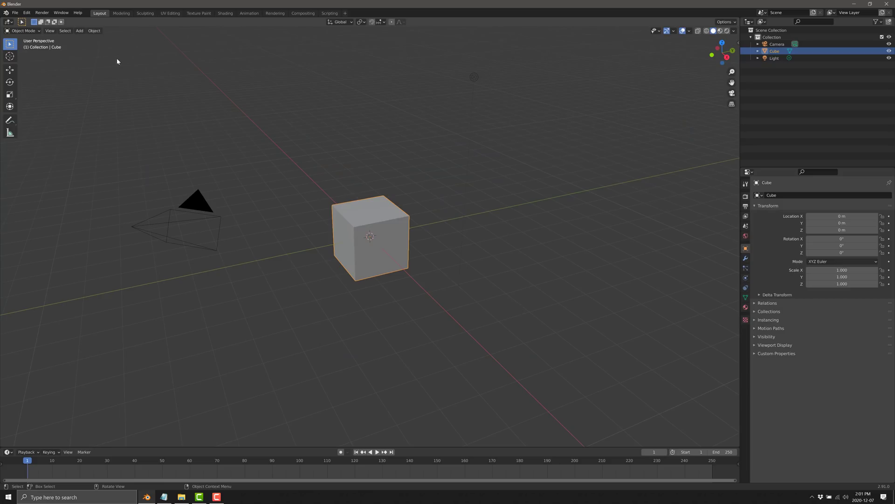
# Open udim-monster.blend with Load UI turned off in the file-opening options.
pyautogui.click(15, 12)
pyautogui.click(25, 29)
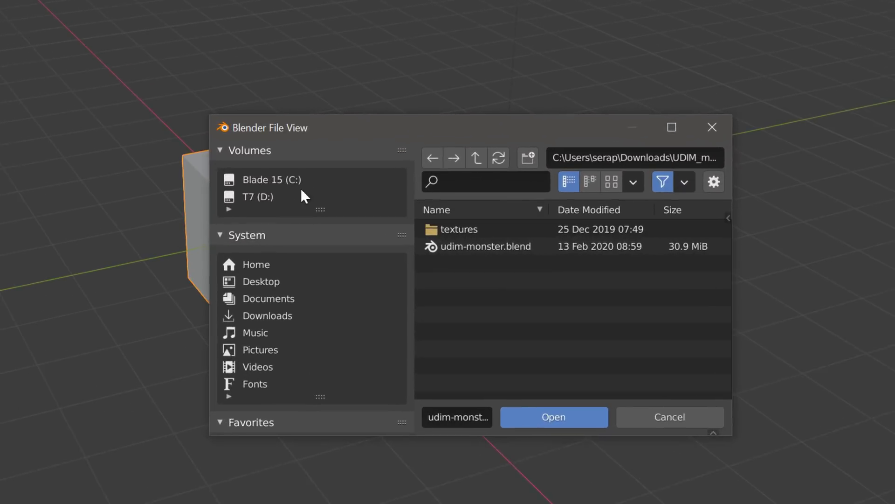
pyautogui.click(517, 242)
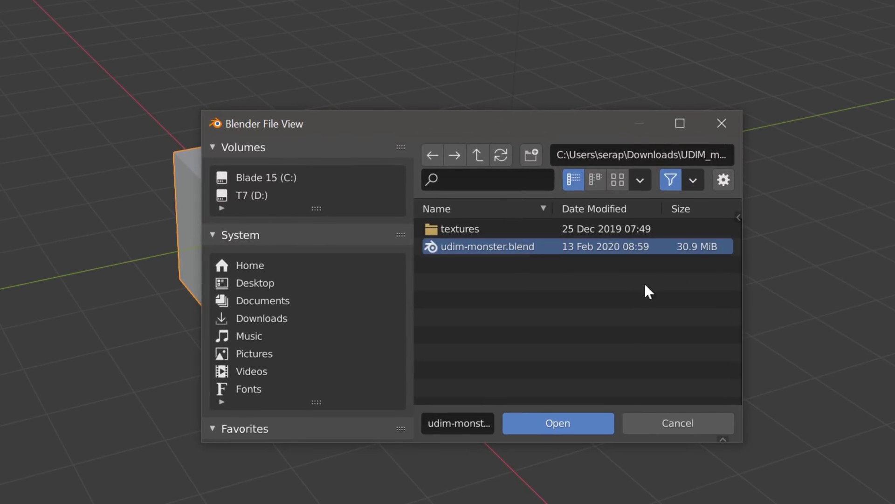
pyautogui.click(727, 179)
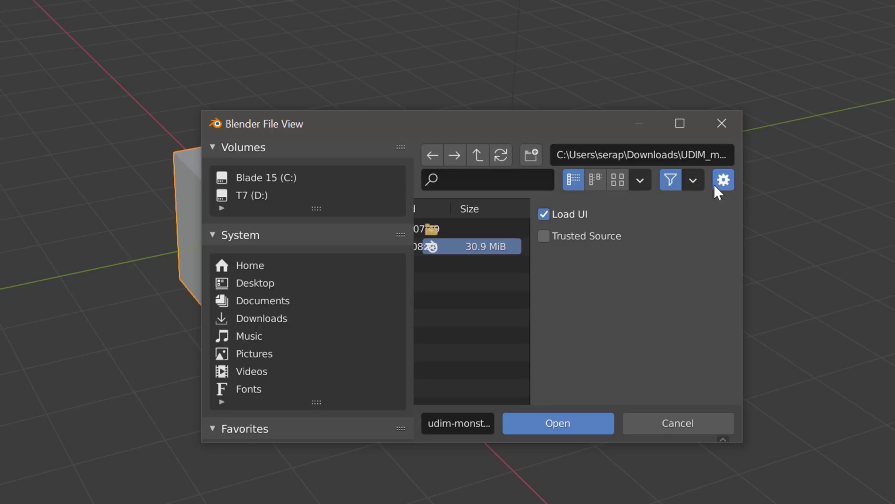
pyautogui.click(552, 214)
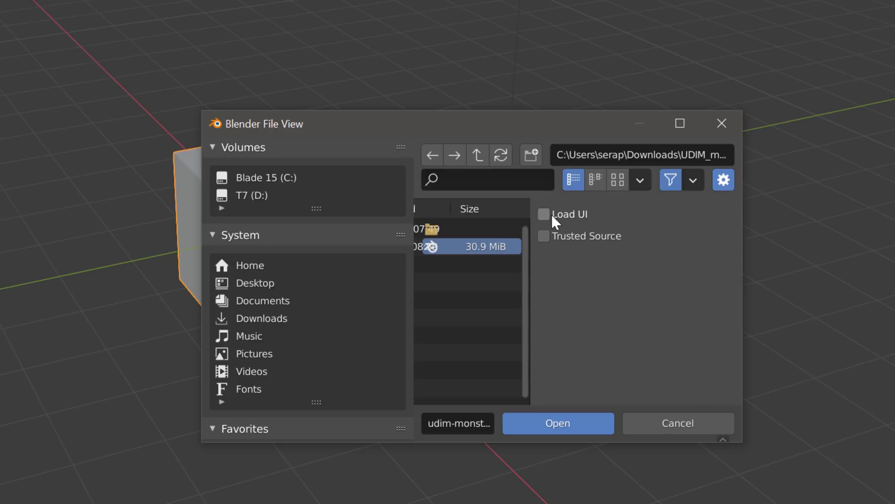
pyautogui.click(729, 178)
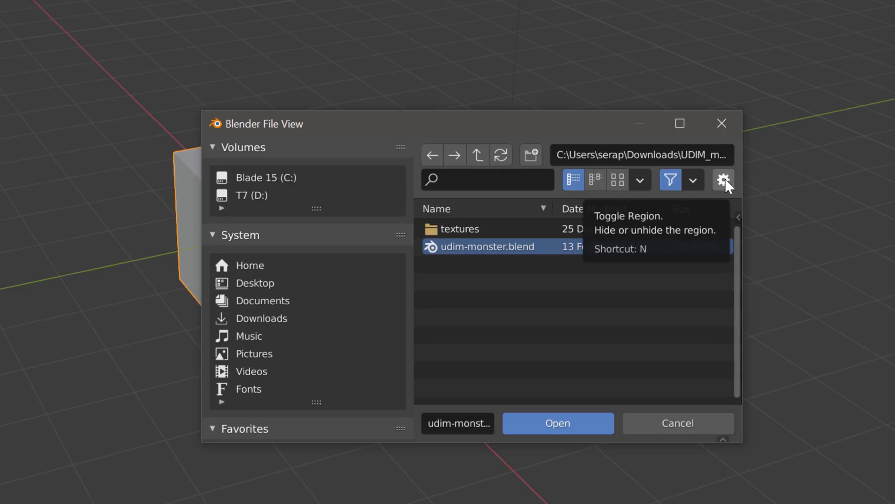
pyautogui.click(570, 429)
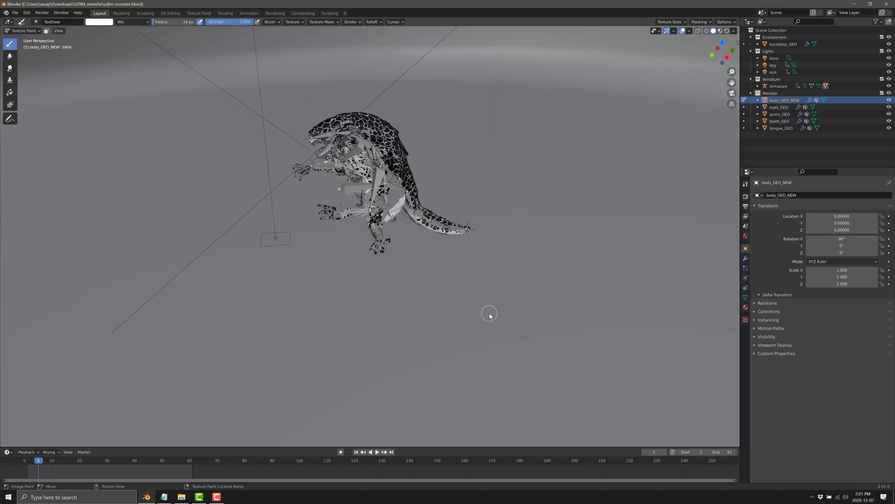
# Frame the monster in the 3D viewport and display it with Rendered shading.
pyautogui.keyDown('shift'); pyautogui.moveTo(480, 200); pyautogui.dragTo(516, 244, button='middle'); pyautogui.keyUp('shift')
pyautogui.scroll(3, 484, 317)
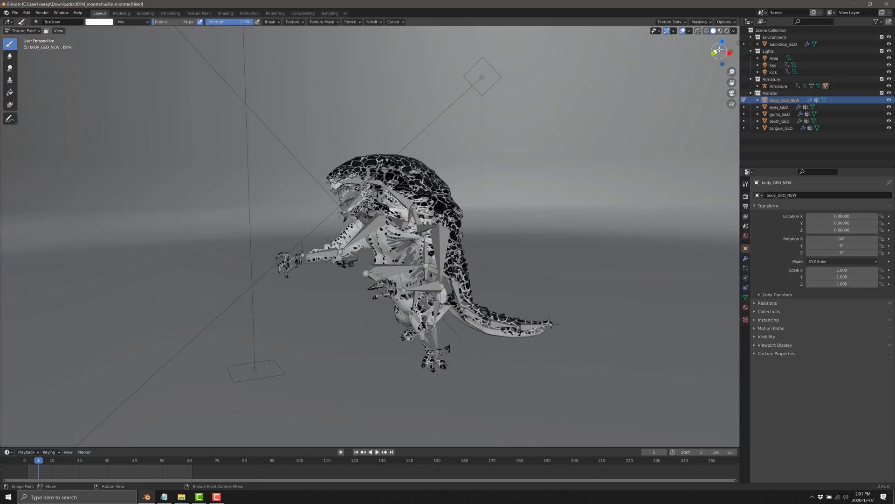
pyautogui.click(727, 31)
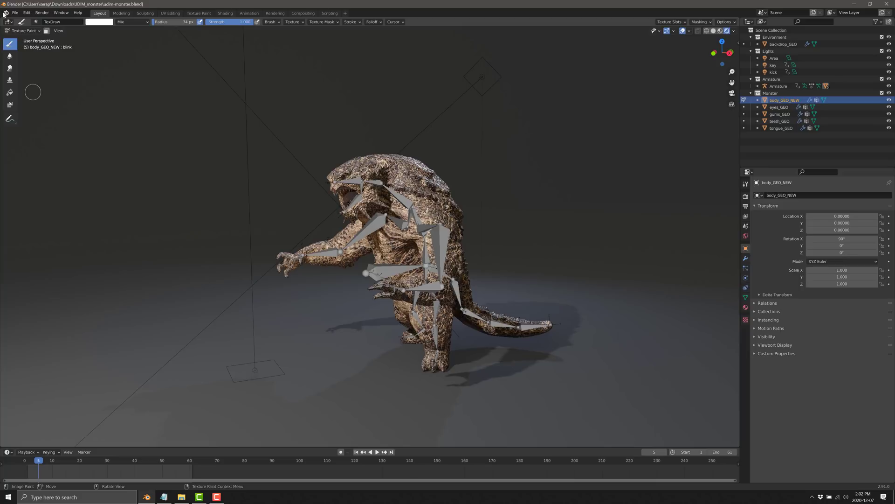
# Disable Load UI in the Save & Load preferences, save the preferences and close their window.
pyautogui.click(27, 12)
pyautogui.click(26, 120)
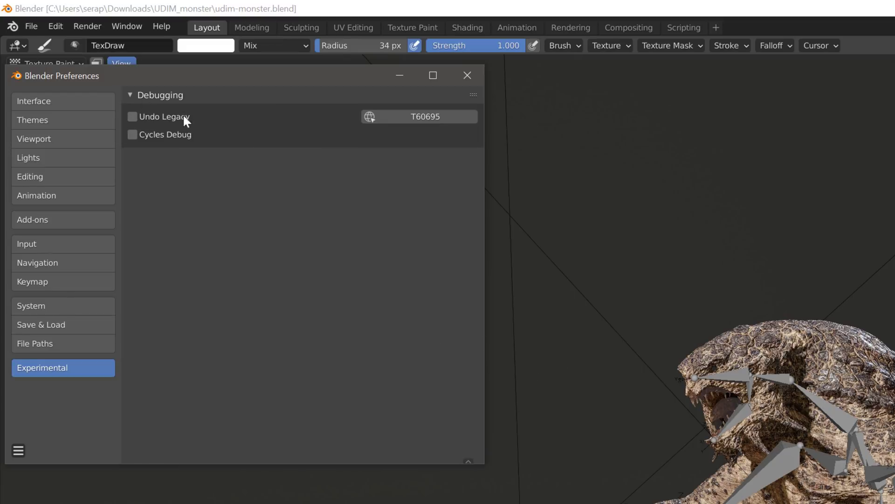
pyautogui.click(65, 329)
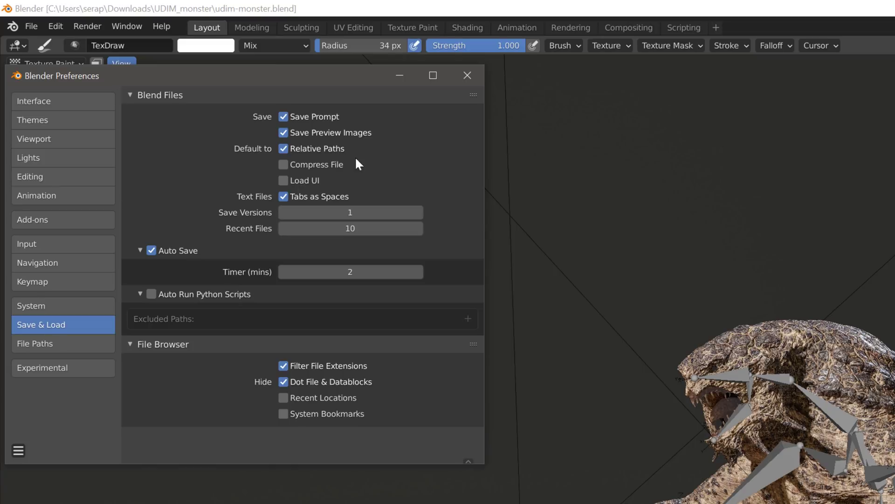
pyautogui.click(14, 451)
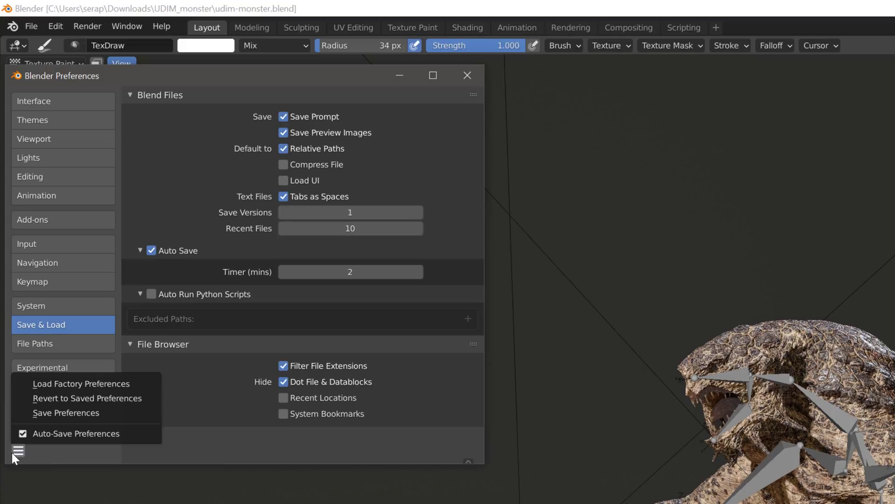
pyautogui.click(65, 413)
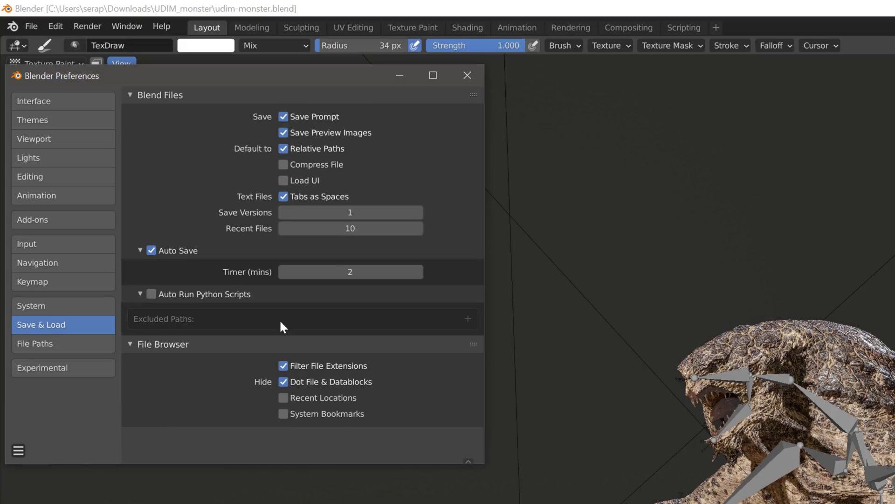
pyautogui.click(467, 75)
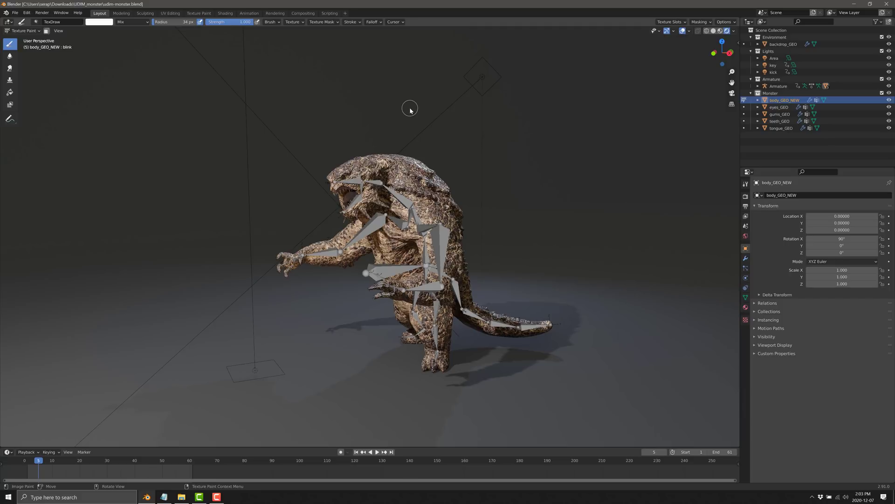
# Examine the Undo History shortcut under Screen (Global) in the Keymap preferences and close the window.
pyautogui.click(27, 13)
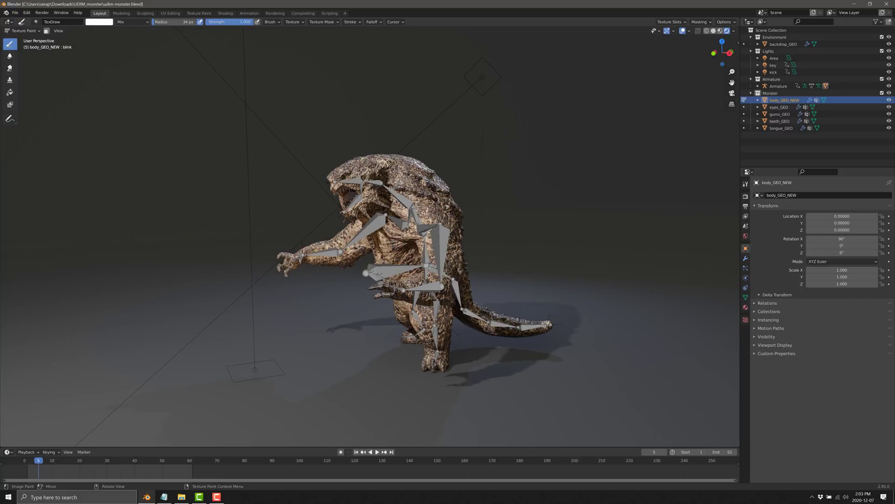
pyautogui.click(27, 13)
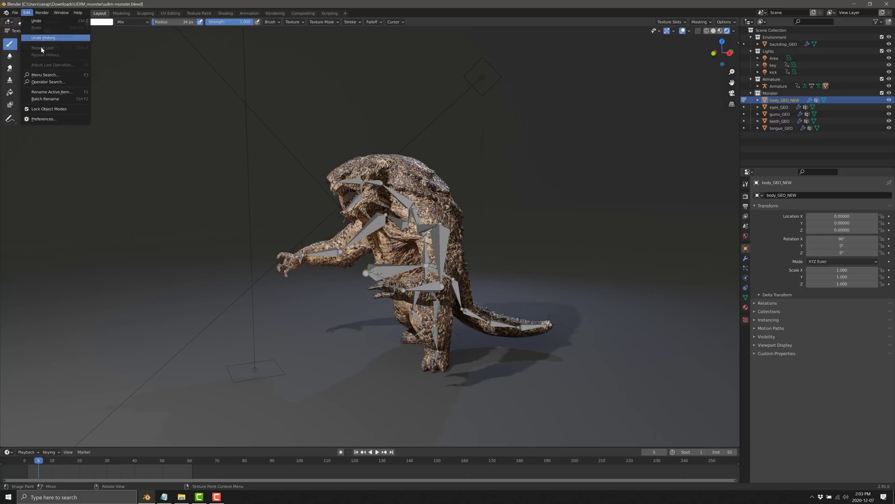
pyautogui.click(42, 119)
pyautogui.click(22, 131)
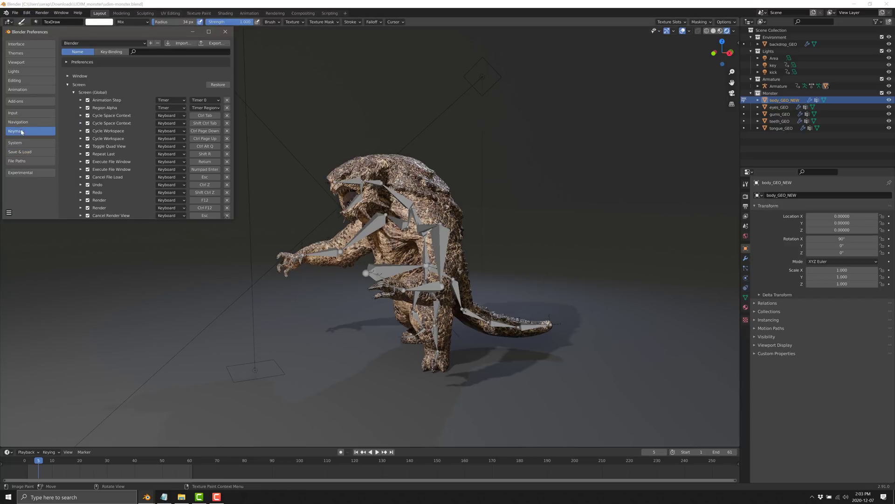
pyautogui.scroll(-5, 82, 135)
pyautogui.click(81, 178)
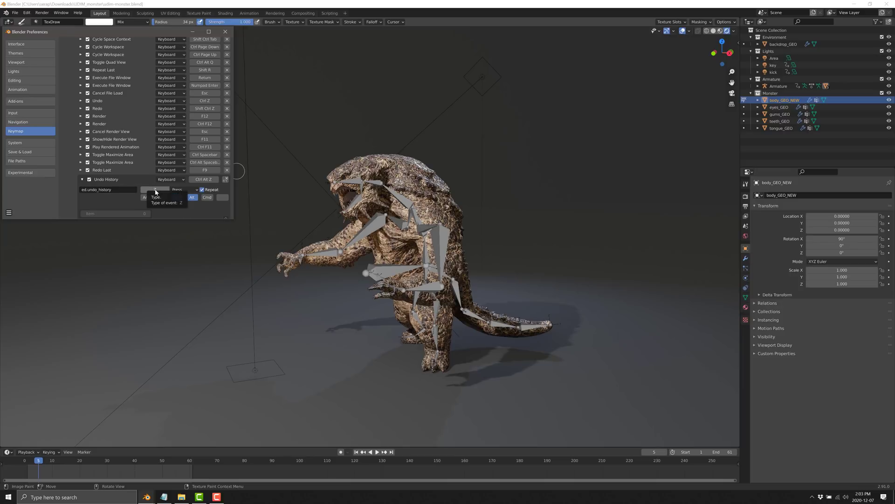
pyautogui.click(225, 31)
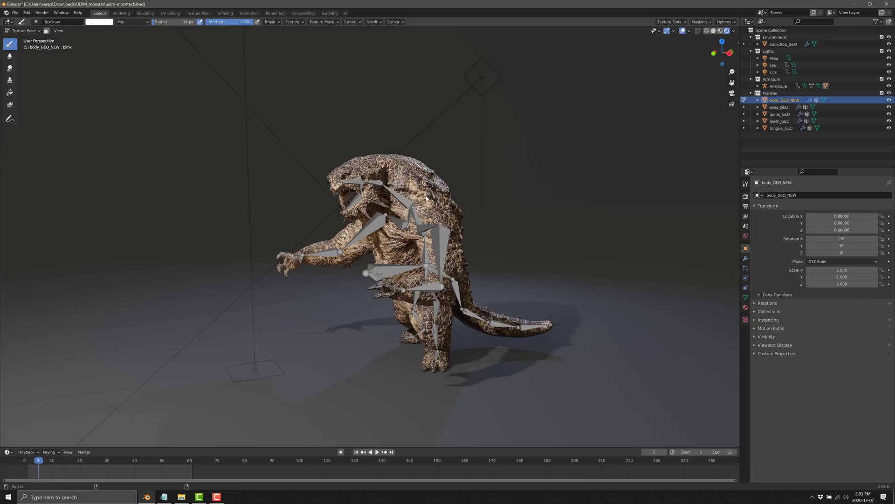
# Use Undo History to go back to the earlier Image Paint entry and, after further painting, to Original Mode.
pyautogui.hotkey('ctrl', 'alt', 'z')
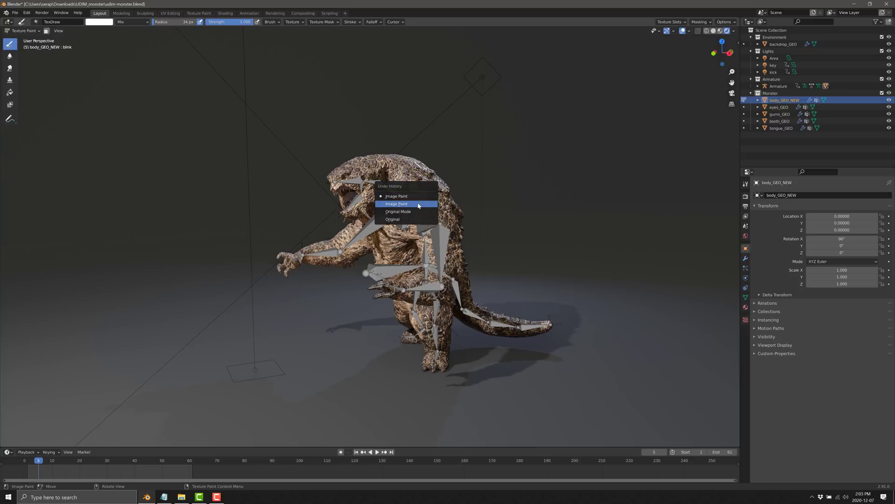
pyautogui.click(415, 207)
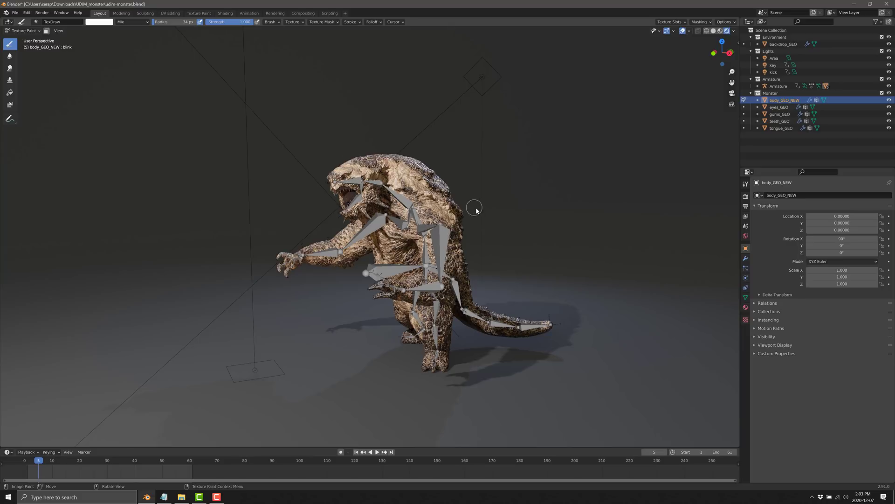
pyautogui.hotkey('ctrl', 'alt', 'z')
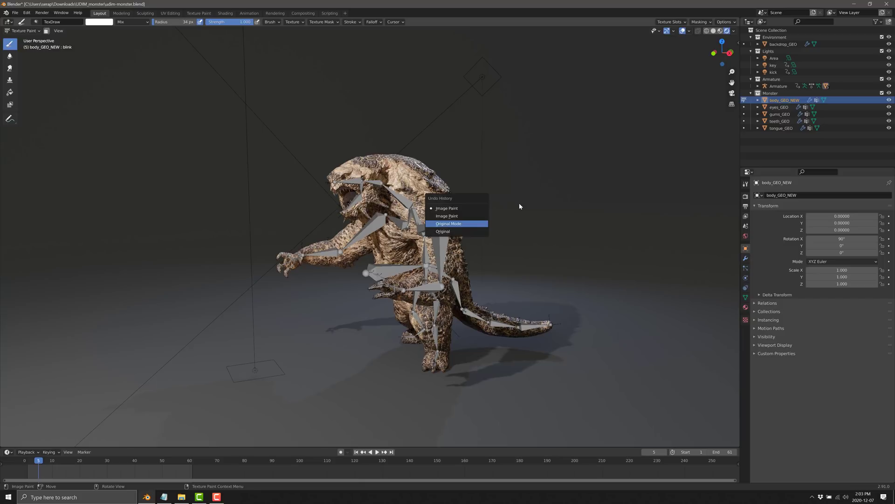
pyautogui.press('Return')
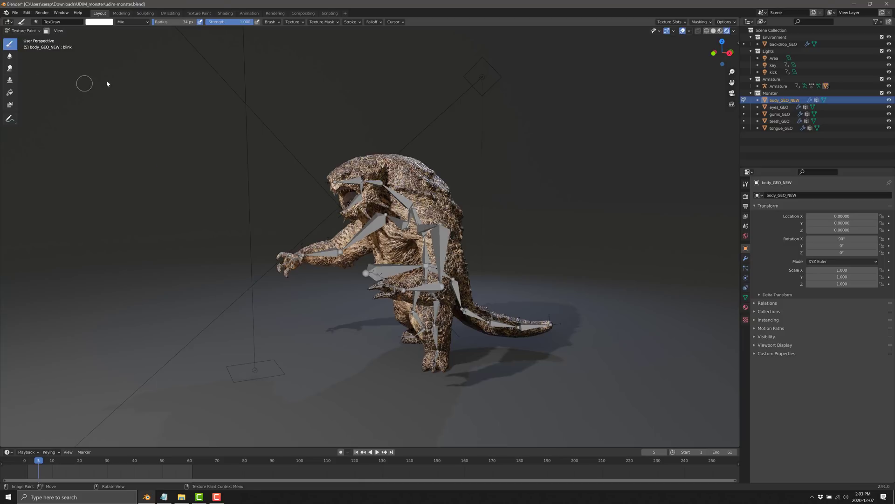
# Review the Developer Extras setting in the Interface preferences and the Experimental debugging options, and close the preferences window.
pyautogui.click(27, 13)
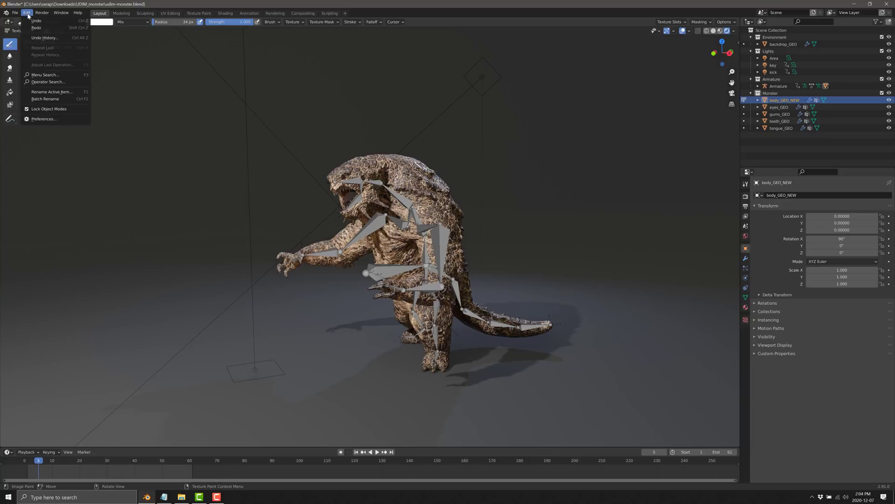
pyautogui.click(44, 118)
pyautogui.click(24, 46)
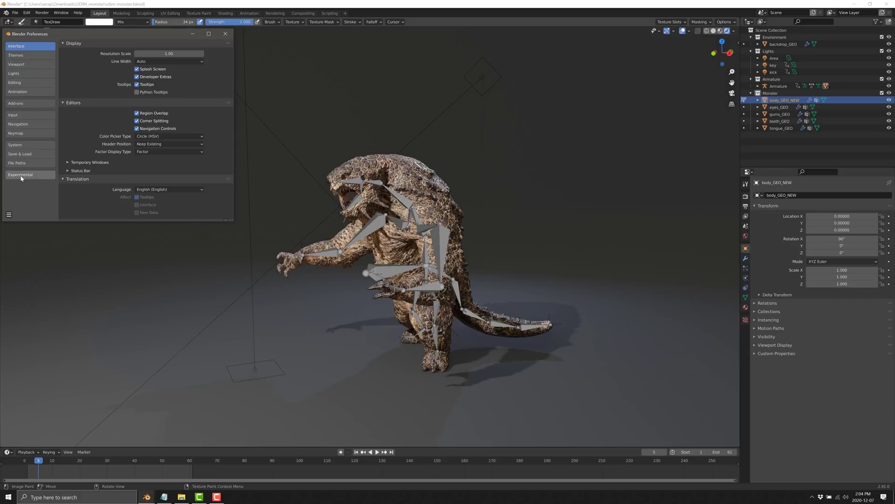
pyautogui.click(51, 175)
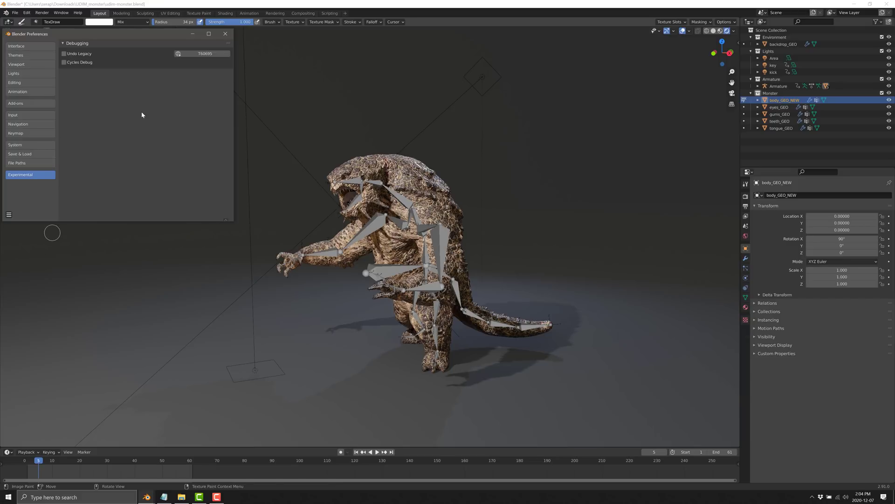
pyautogui.click(226, 34)
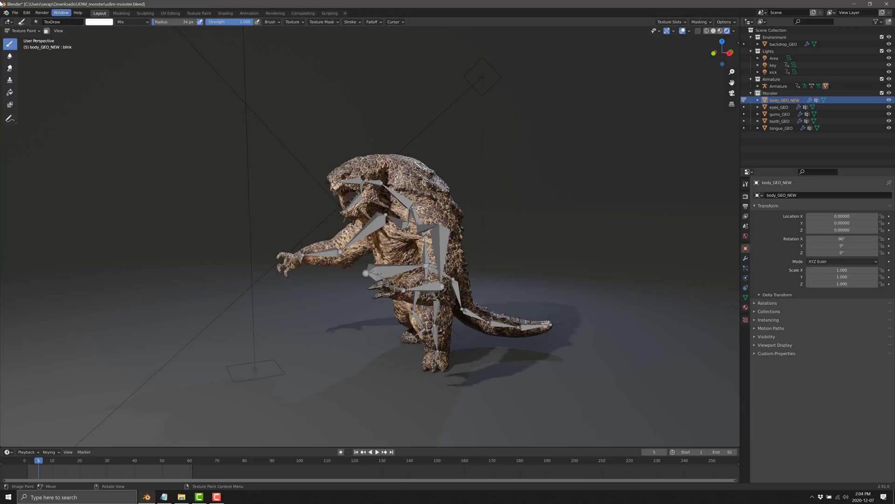
# Show the Load UI option in the file-opening dialog, discarding unsaved changes when asked, and cancel without opening a file.
pyautogui.click(15, 13)
pyautogui.click(27, 28)
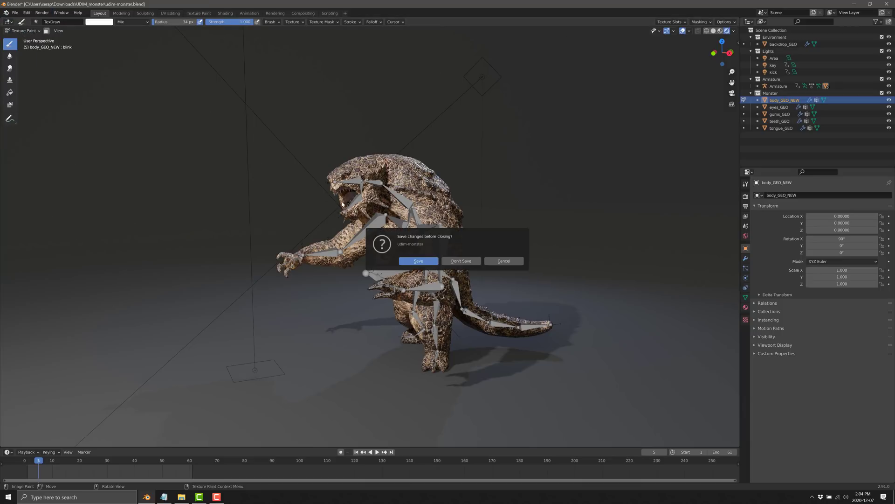
pyautogui.click(461, 260)
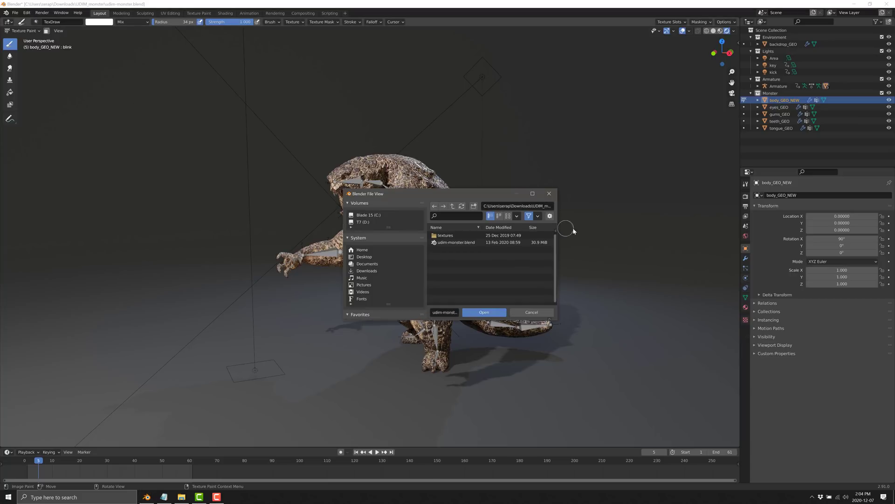
pyautogui.click(550, 216)
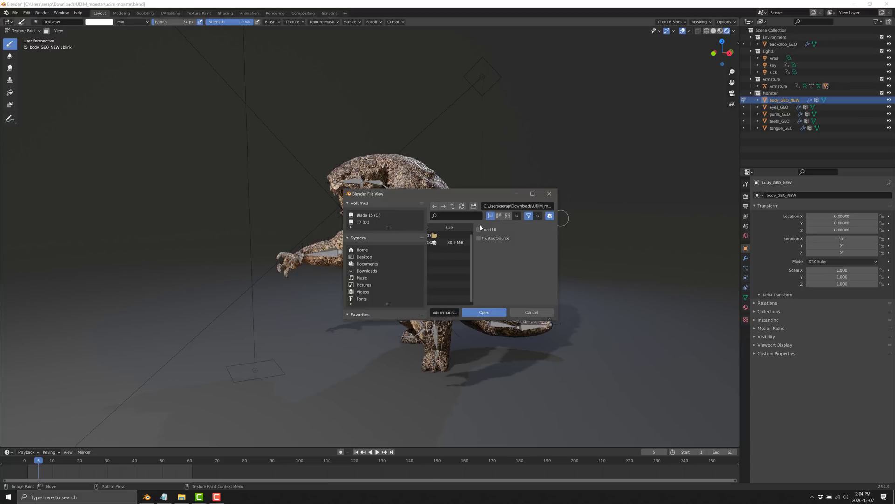
pyautogui.click(532, 312)
# Review the Load UI setting in the Save & Load preferences and close the preferences window.
pyautogui.click(27, 13)
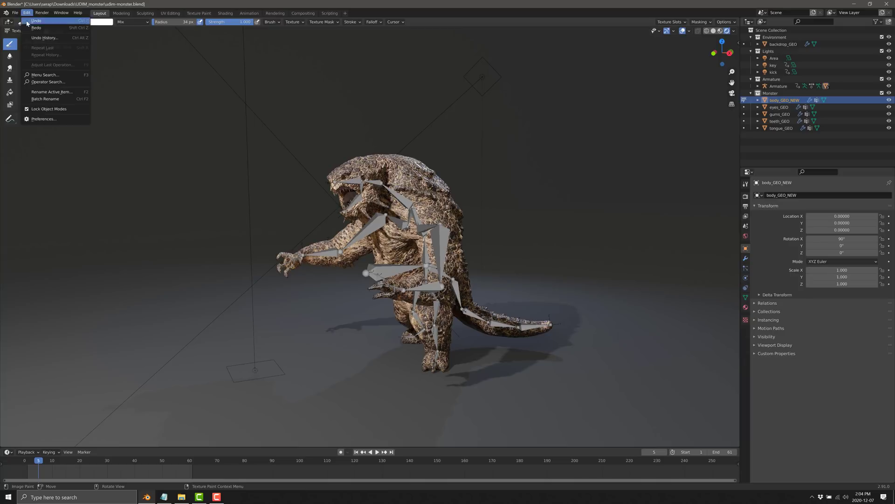
pyautogui.click(43, 119)
pyautogui.click(20, 151)
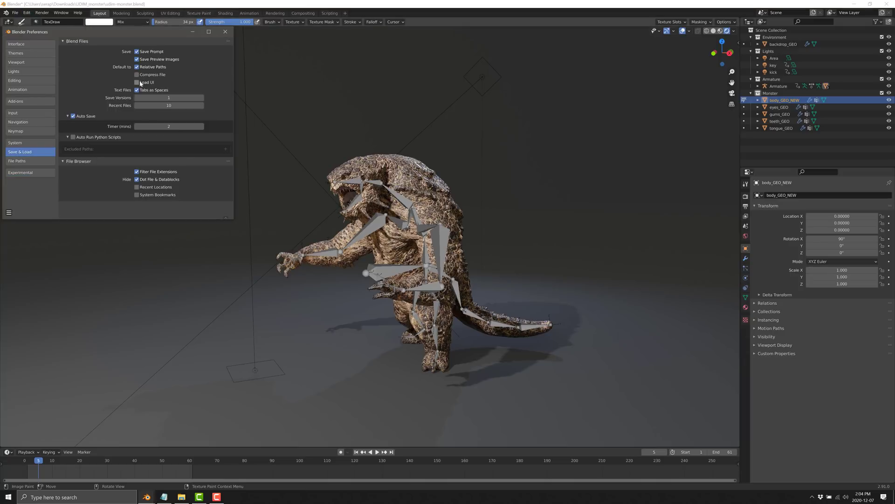
pyautogui.click(225, 31)
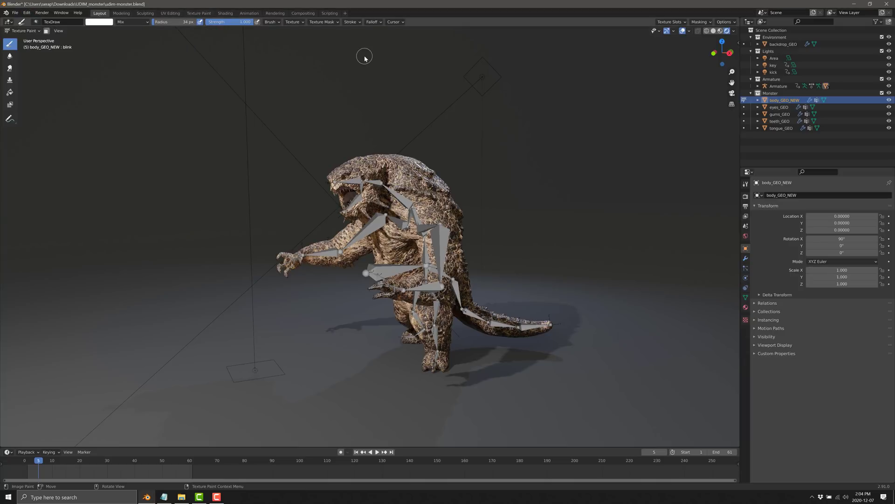